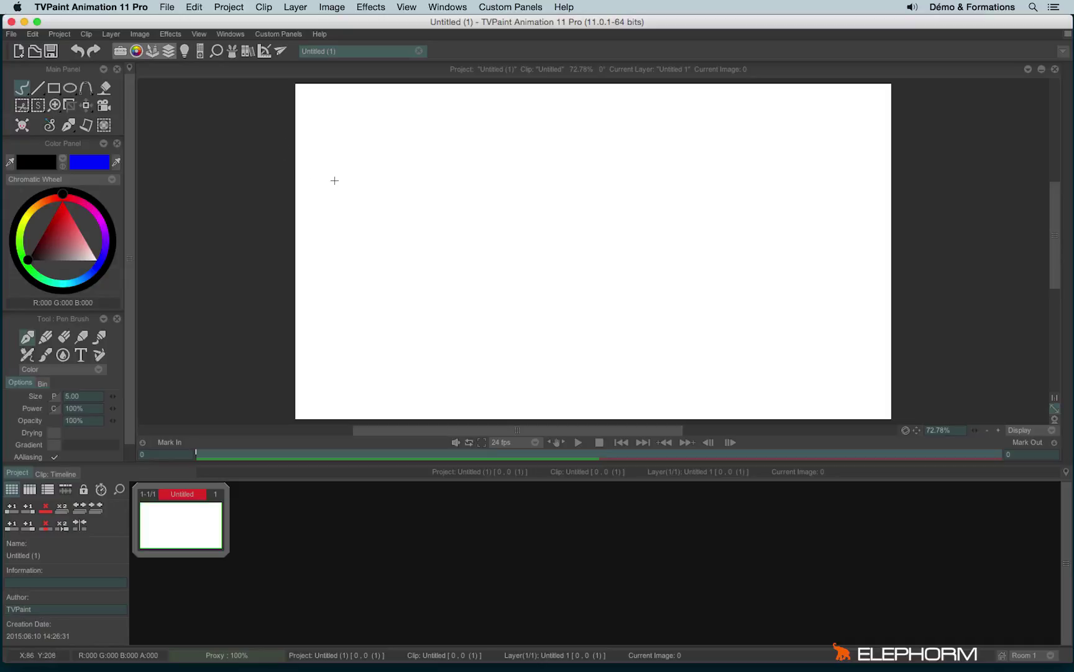
Sketch the round head, eyes and two-stroke open grin in clip Untitled, checking its layer timeline
left_click(46, 474)
left_click(27, 475)
mouse_move(622, 143)
left_mouse_down()
mouse_move(571, 185)
mouse_move(738, 151)
mouse_move(572, 168)
left_mouse_up()
left_click_drag(607, 215, 607, 215)
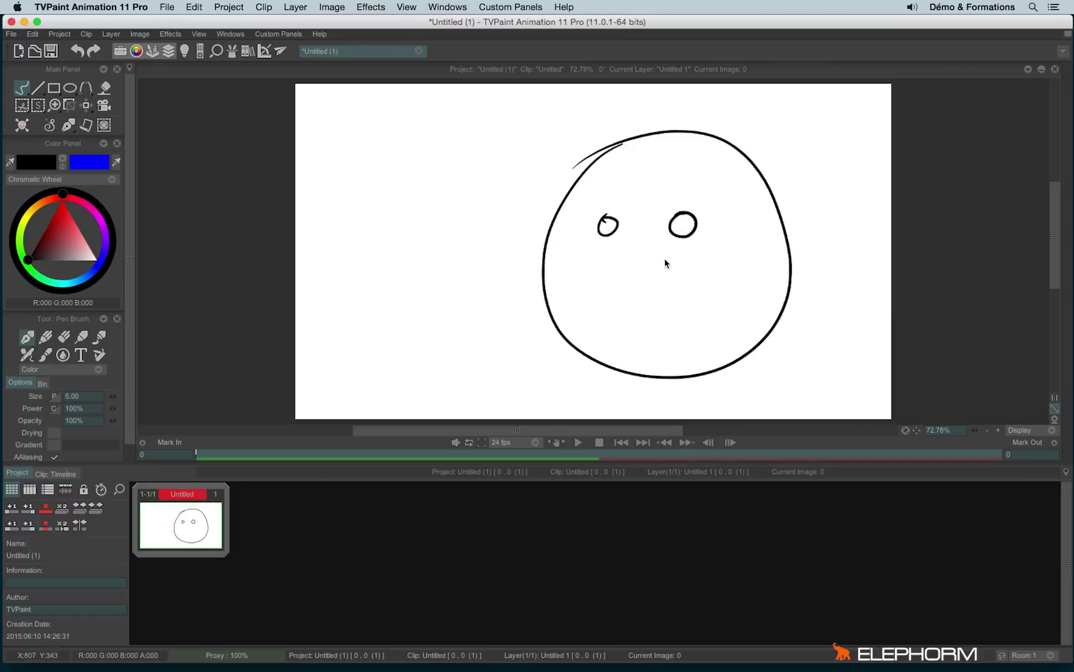
mouse_move(616, 281)
left_mouse_down()
mouse_move(688, 280)
mouse_move(625, 301)
mouse_move(616, 285)
left_mouse_up()
left_click_drag(629, 320, 653, 319)
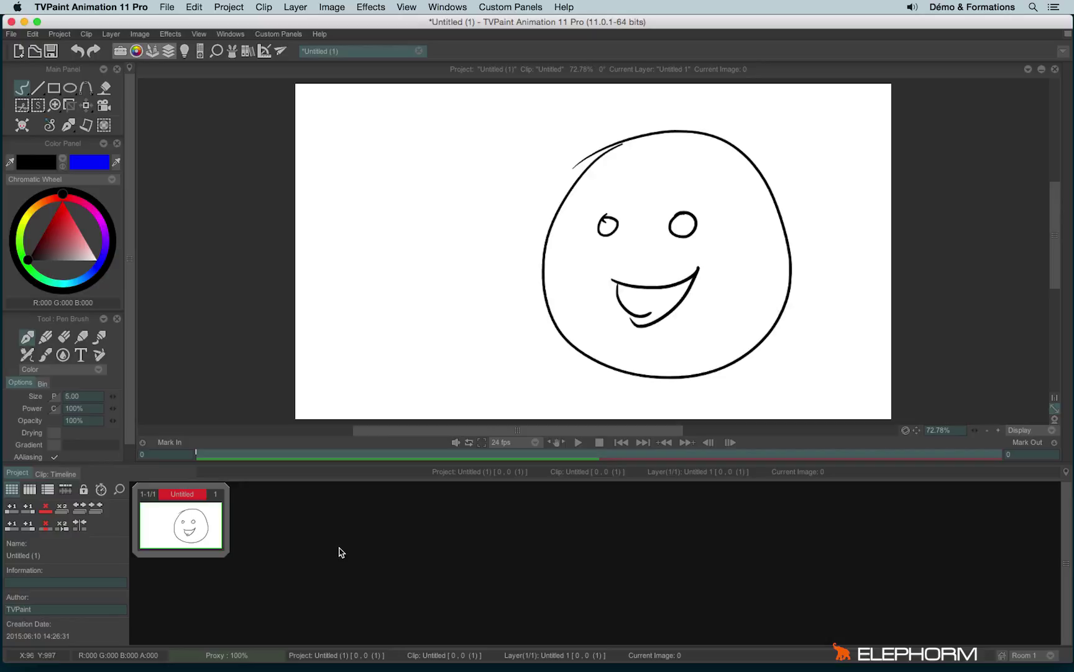
double_click(174, 526)
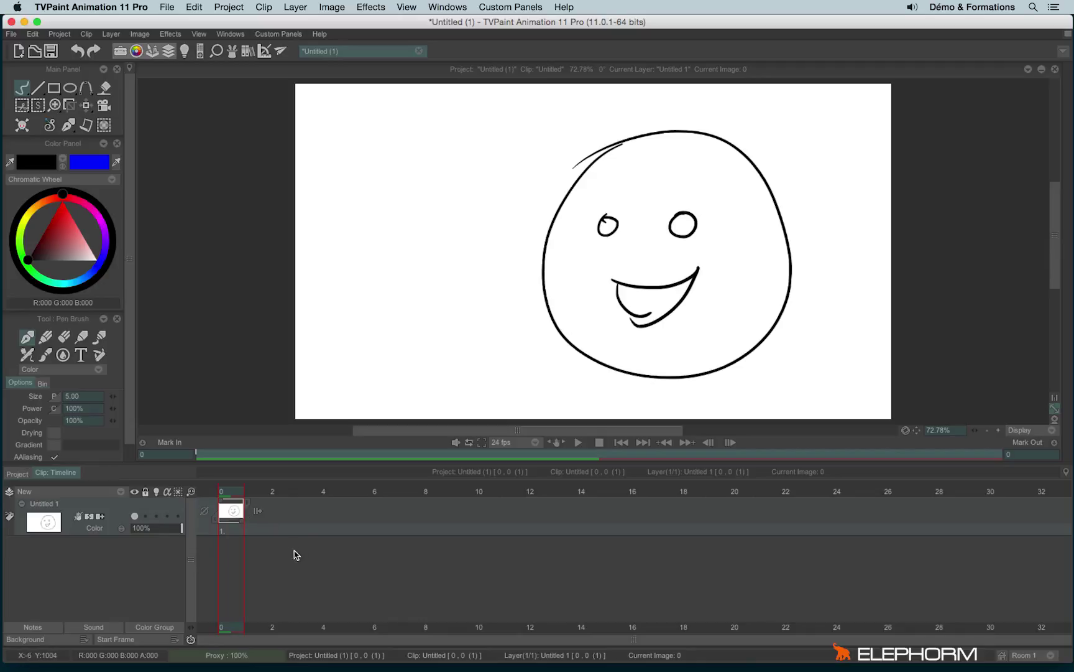
left_click(16, 474)
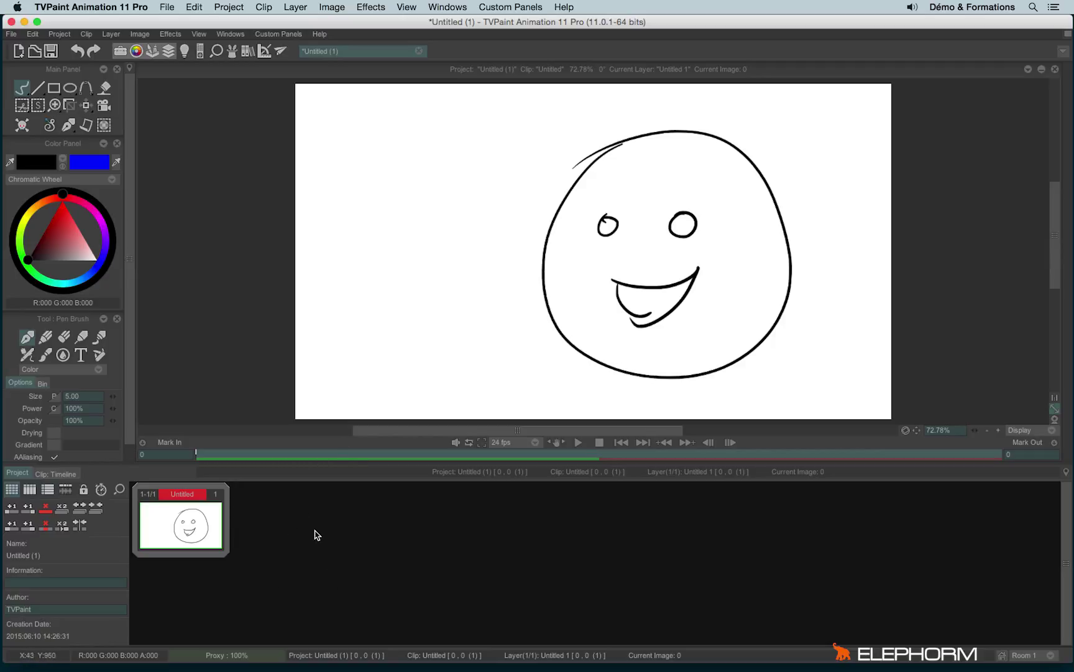
Add a second clip and draw a box face with eyes, open mouth and an eyebrow
double_click(316, 533)
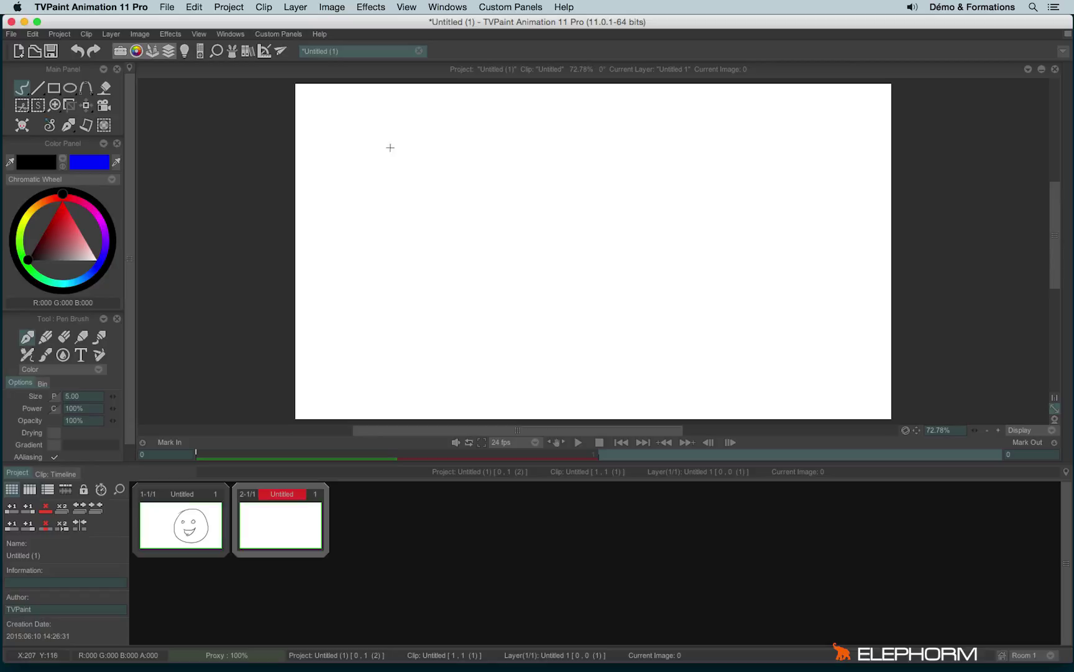
mouse_move(333, 152)
left_mouse_down()
mouse_move(561, 123)
mouse_move(348, 311)
mouse_move(630, 290)
left_mouse_up()
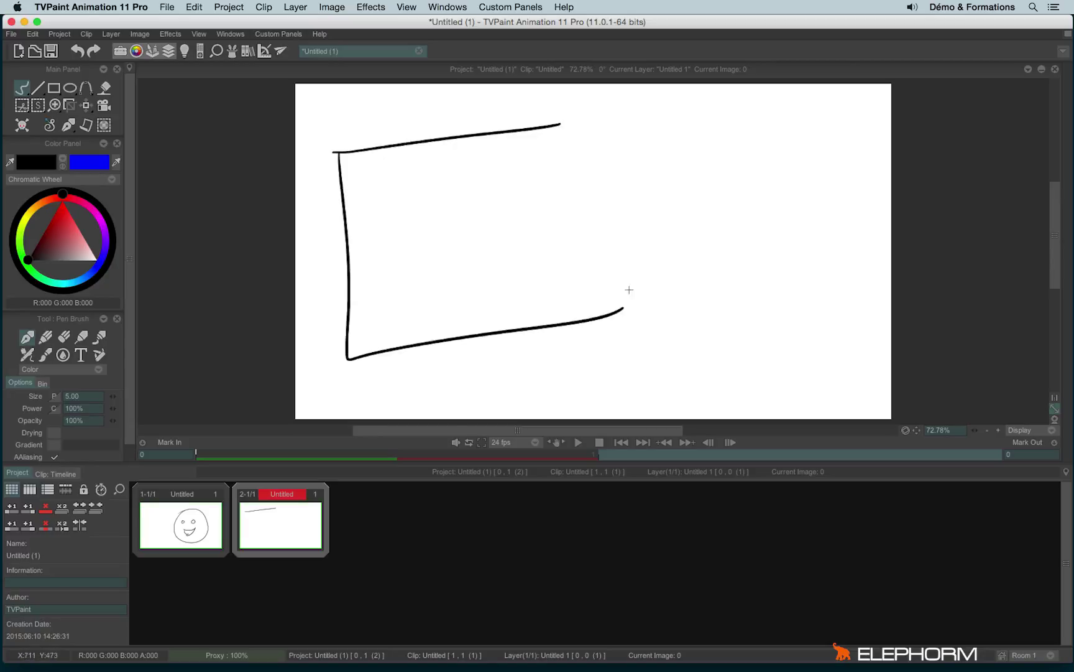
left_click_drag(576, 121, 627, 303)
mouse_move(445, 213)
left_mouse_down()
mouse_move(453, 190)
mouse_move(498, 191)
left_mouse_up()
mouse_move(493, 260)
left_mouse_down()
mouse_move(444, 309)
mouse_move(509, 278)
left_mouse_up()
left_click_drag(438, 178, 466, 156)
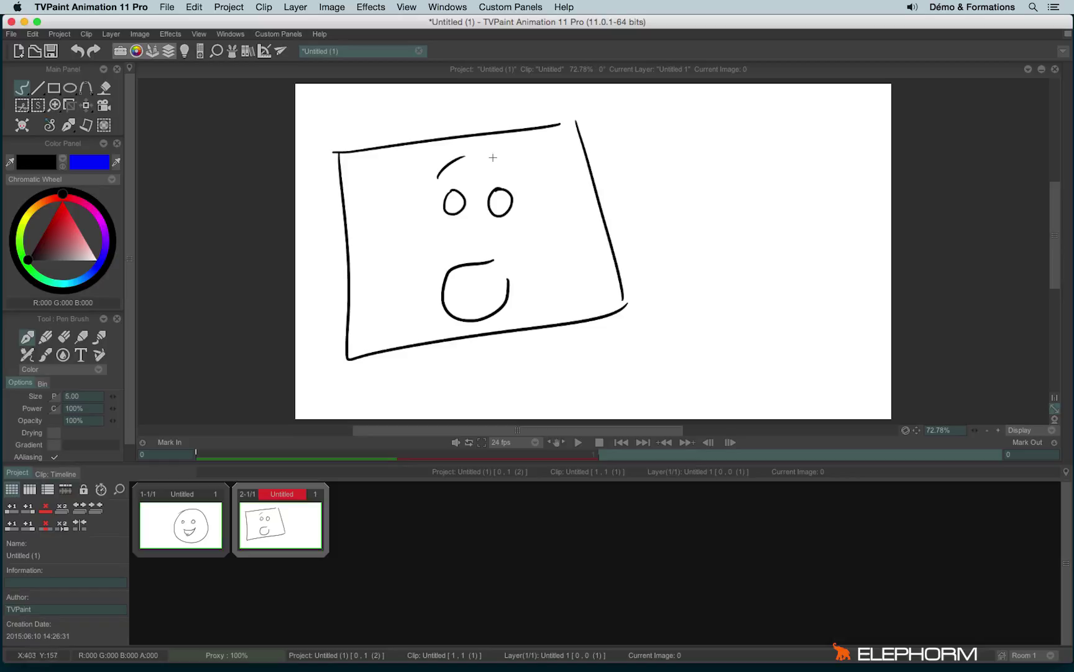
Add a third clip and draw an oval face with two eyes, eyebrows and an open mouth
double_click(407, 546)
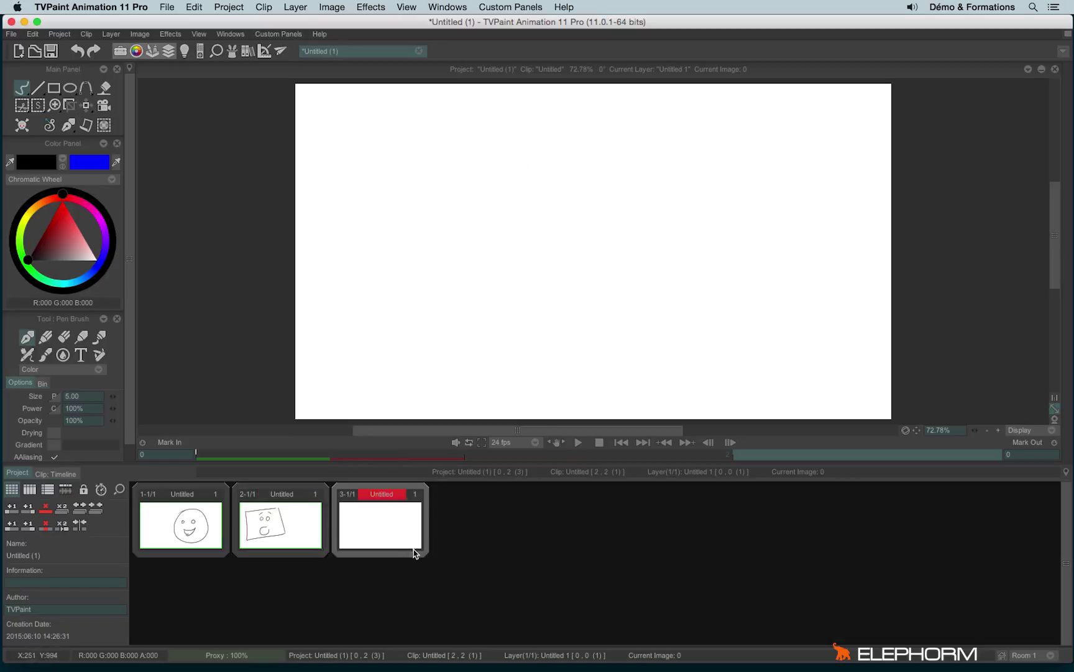
mouse_move(660, 134)
left_mouse_down()
mouse_move(619, 150)
mouse_move(779, 341)
left_mouse_up()
left_click_drag(801, 298, 622, 158)
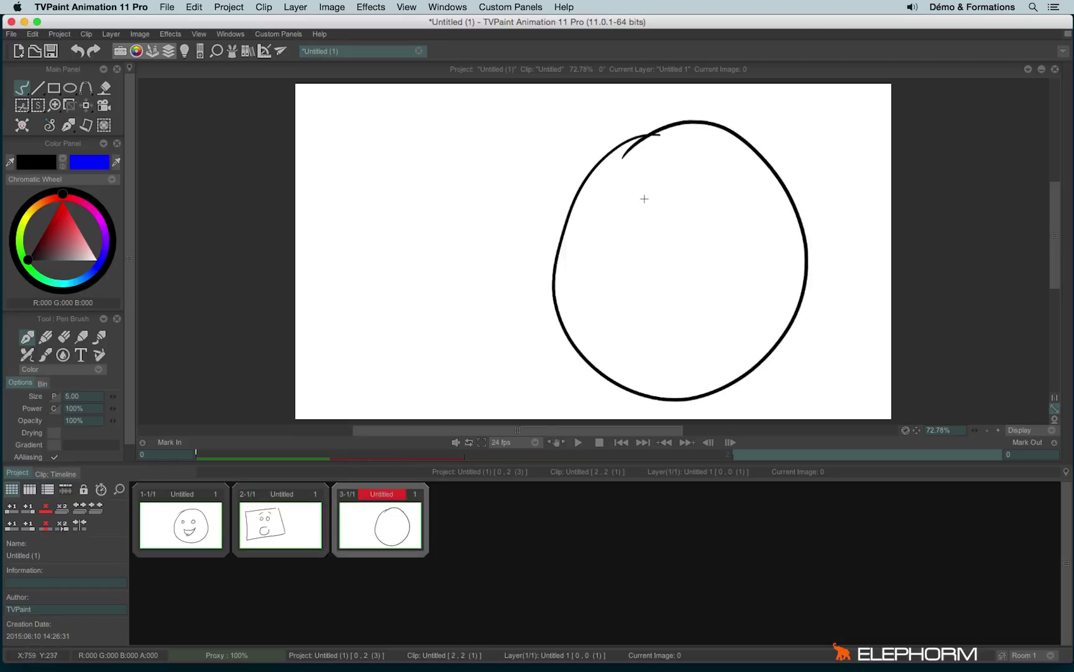
left_click_drag(640, 210, 642, 210)
mouse_move(706, 214)
left_mouse_down()
mouse_move(689, 221)
mouse_move(697, 202)
left_mouse_up()
left_click_drag(625, 189, 650, 184)
left_click_drag(682, 160, 703, 154)
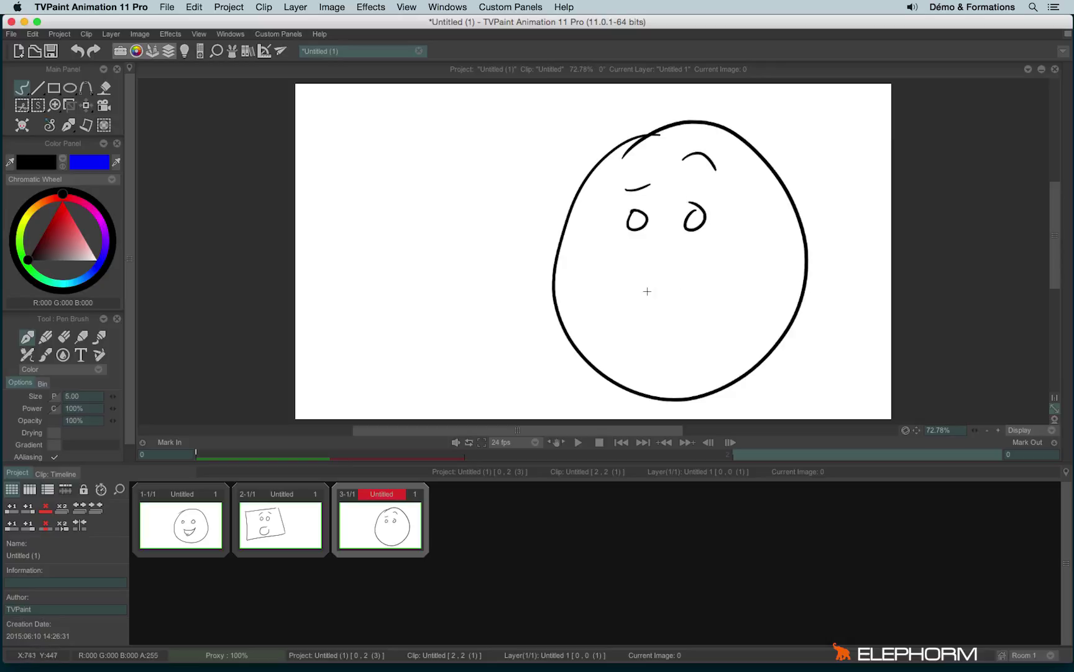
left_click_drag(648, 291, 644, 322)
Add a fourth clip and draw a laughing box face with an eyebrow and a tongue
double_click(475, 543)
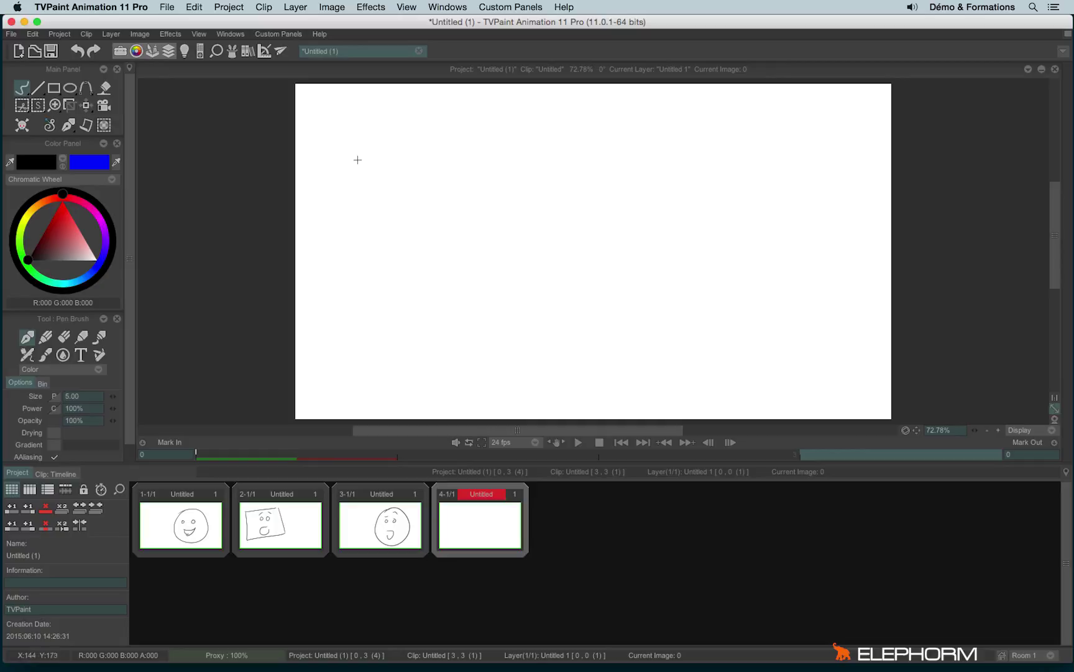
mouse_move(343, 167)
left_mouse_down()
mouse_move(512, 135)
mouse_move(357, 360)
mouse_move(650, 299)
left_mouse_up()
left_click_drag(588, 124, 627, 304)
left_click_drag(442, 225, 523, 217)
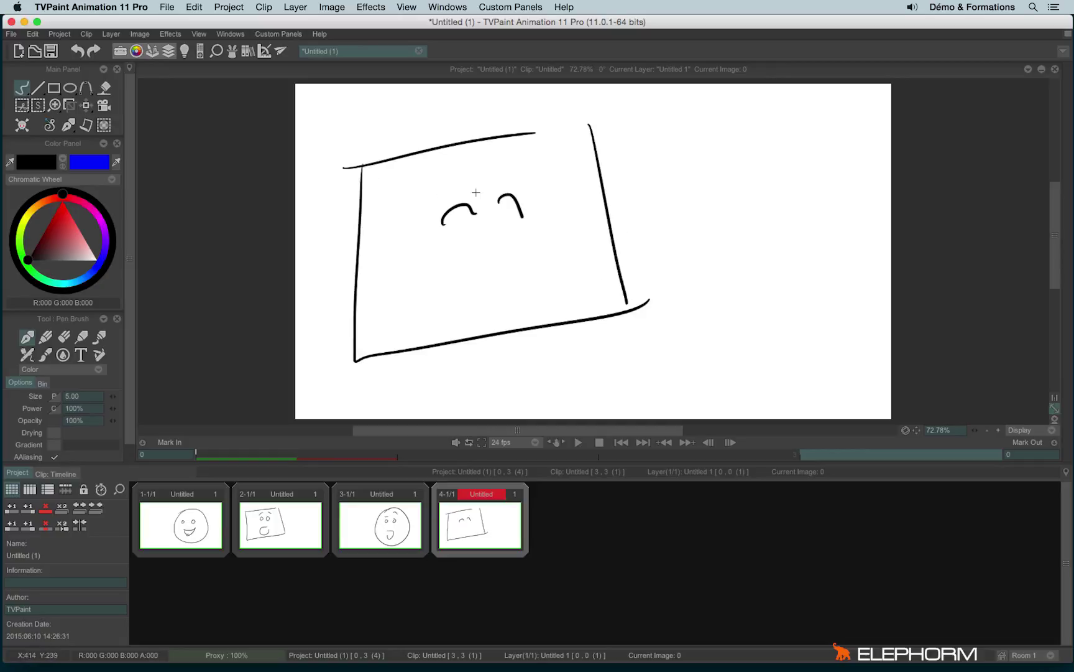
left_click_drag(440, 180, 469, 163)
left_click(505, 160)
left_click_drag(515, 282, 501, 314)
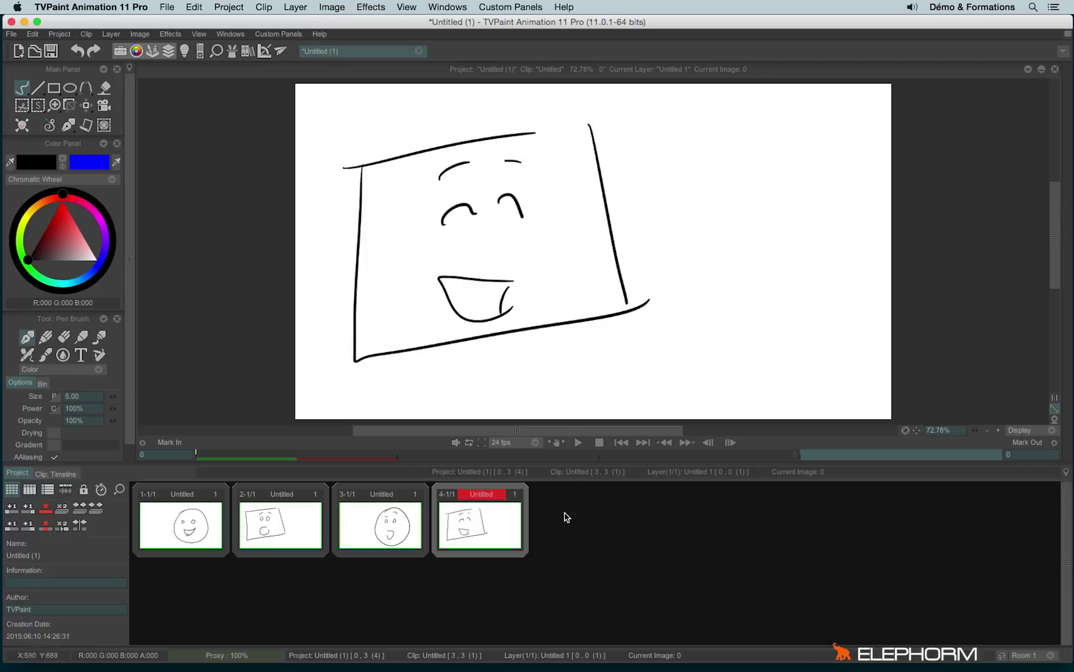
Add a fifth clip and draw a round laughing face with eyebrows, mouth and tongue
double_click(566, 530)
mouse_move(657, 125)
left_mouse_down()
mouse_move(597, 151)
mouse_move(818, 230)
mouse_move(651, 136)
left_mouse_up()
mouse_move(612, 229)
left_mouse_down()
mouse_move(641, 219)
mouse_move(651, 234)
mouse_move(726, 257)
left_mouse_up()
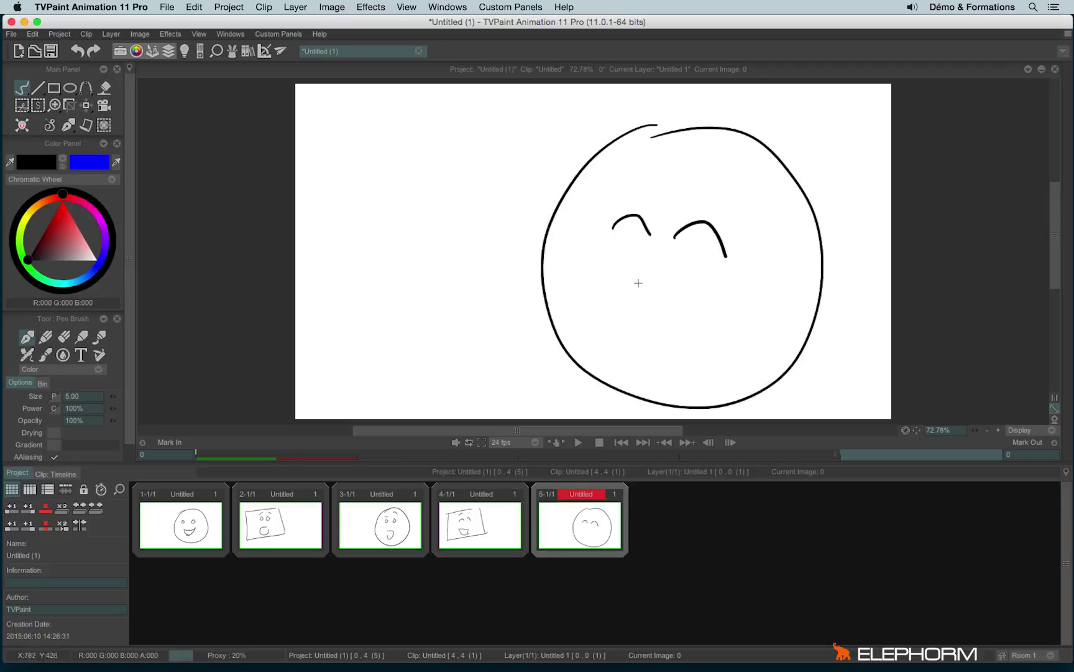
mouse_move(633, 274)
left_mouse_down()
mouse_move(689, 328)
mouse_move(631, 297)
left_mouse_up()
left_click_drag(623, 181, 657, 166)
left_click_drag(709, 167, 729, 180)
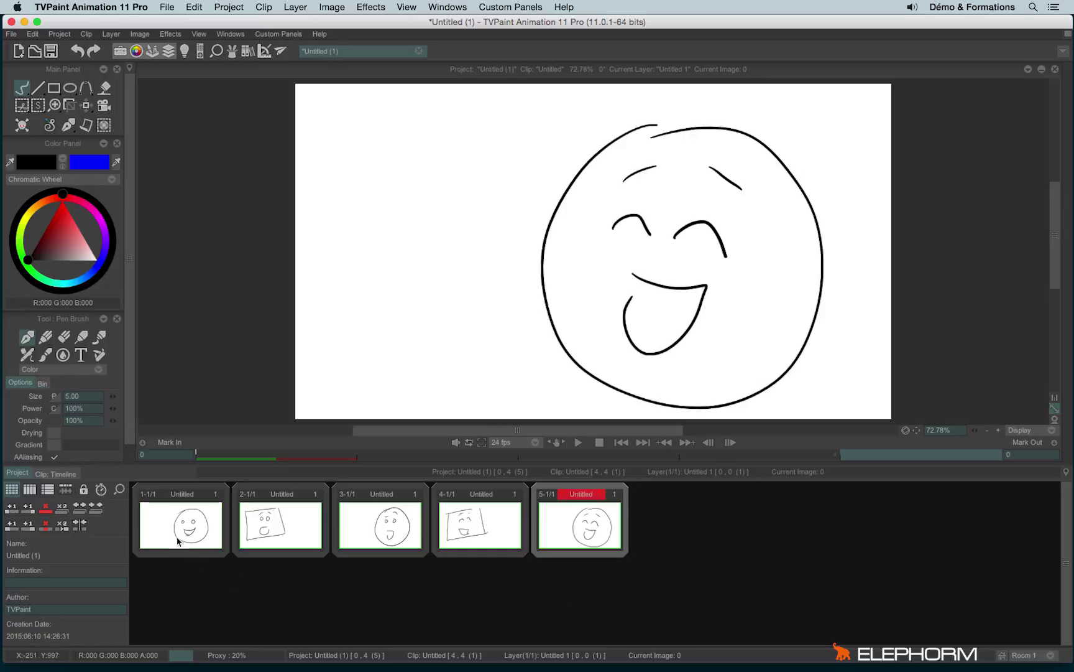
Review each of the five clips' drawings on the canvas
left_click(263, 541)
left_click(496, 526)
left_click(579, 525)
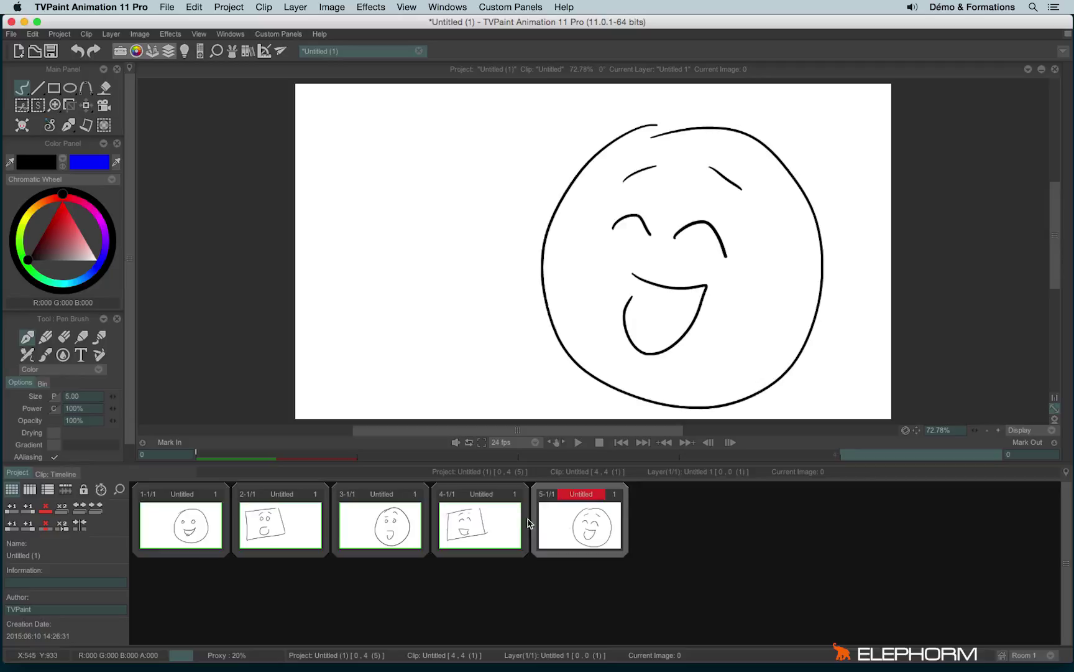
left_click(480, 525)
left_click(380, 525)
left_click(280, 525)
left_click(173, 550)
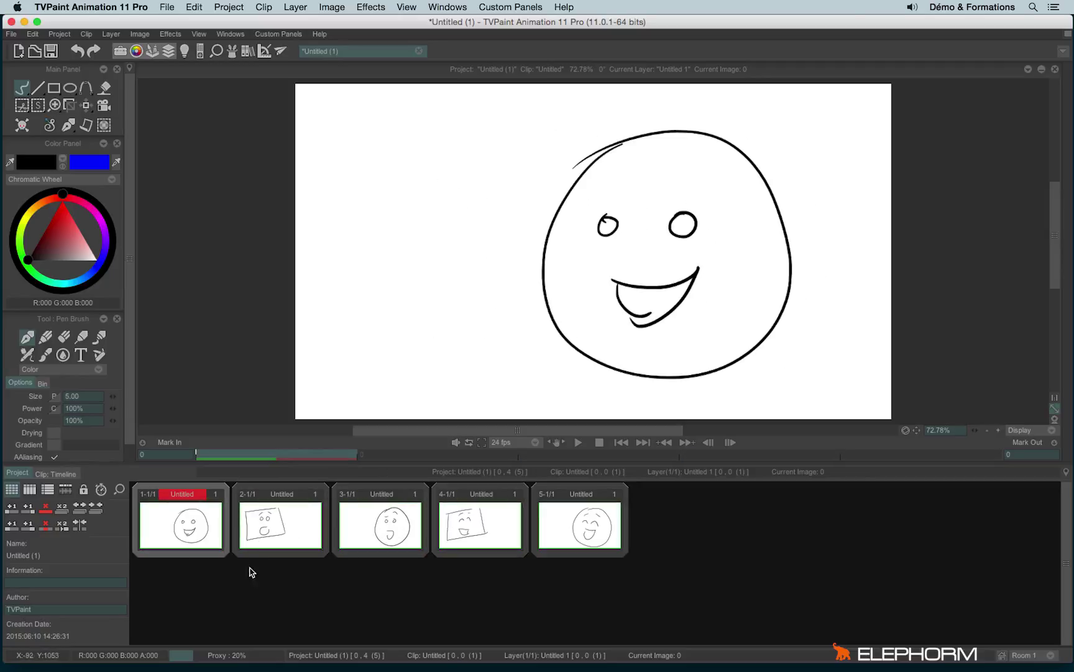
left_click(268, 536)
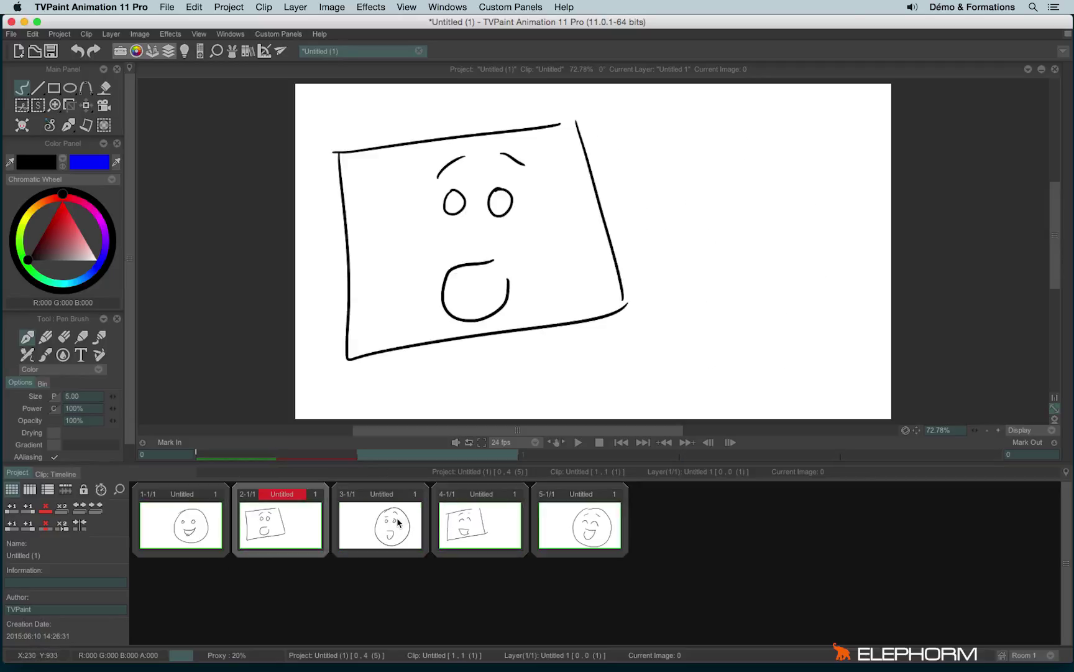
left_click(403, 527)
left_click(480, 525)
left_click(579, 525)
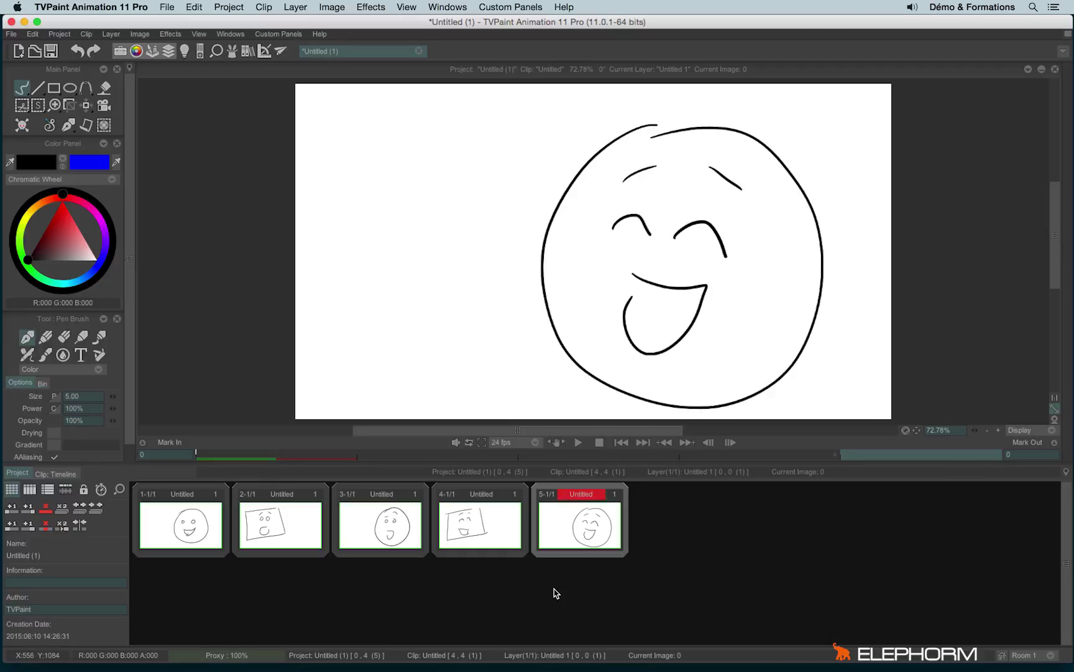
Put the open-mouth face first and the boxy face last, then merge clips 5 and 3 into clip 4
left_click_drag(285, 493, 597, 498)
left_click_drag(474, 498, 359, 504)
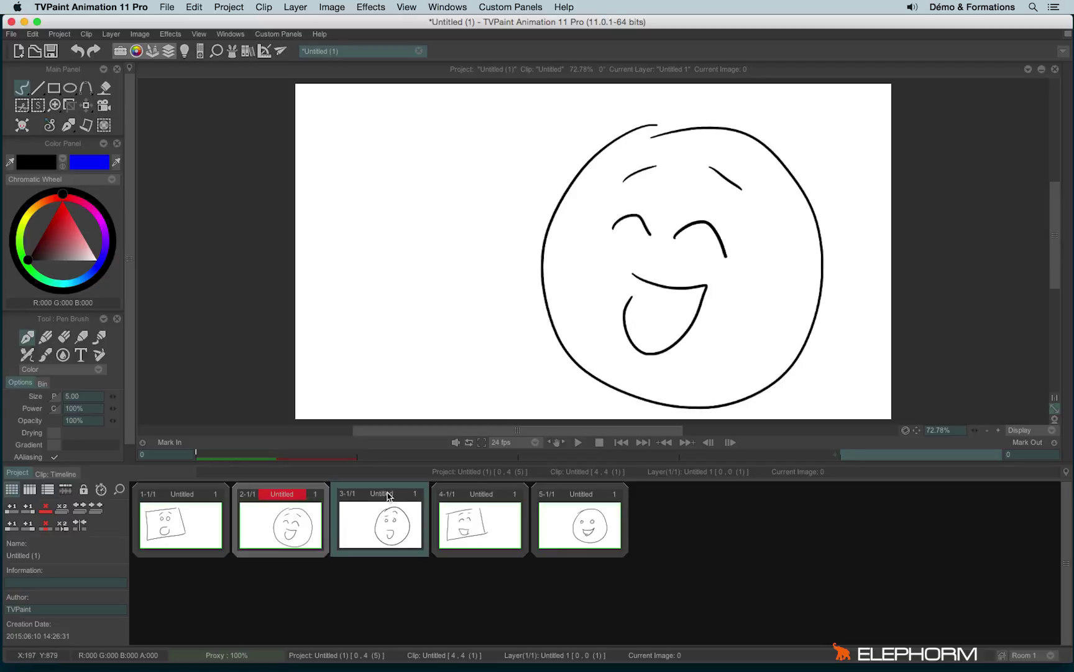
left_click_drag(386, 495, 183, 500)
left_click_drag(264, 508, 578, 517)
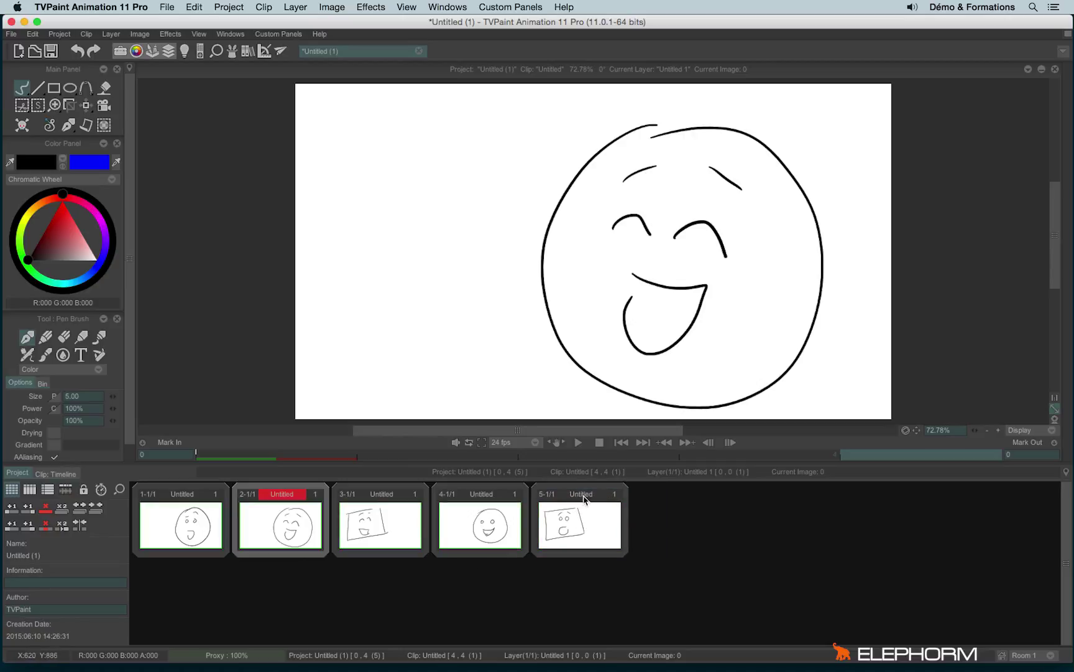
left_click_drag(588, 496, 488, 507)
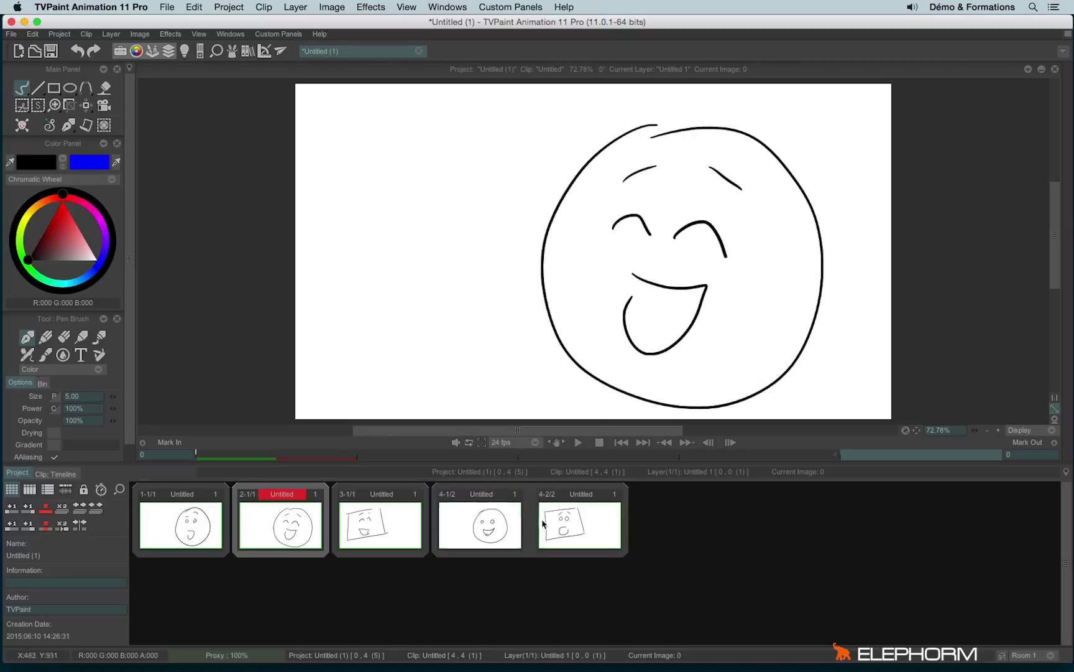
left_click_drag(376, 495, 460, 500)
left_click(189, 532)
left_click_drag(188, 495, 597, 520)
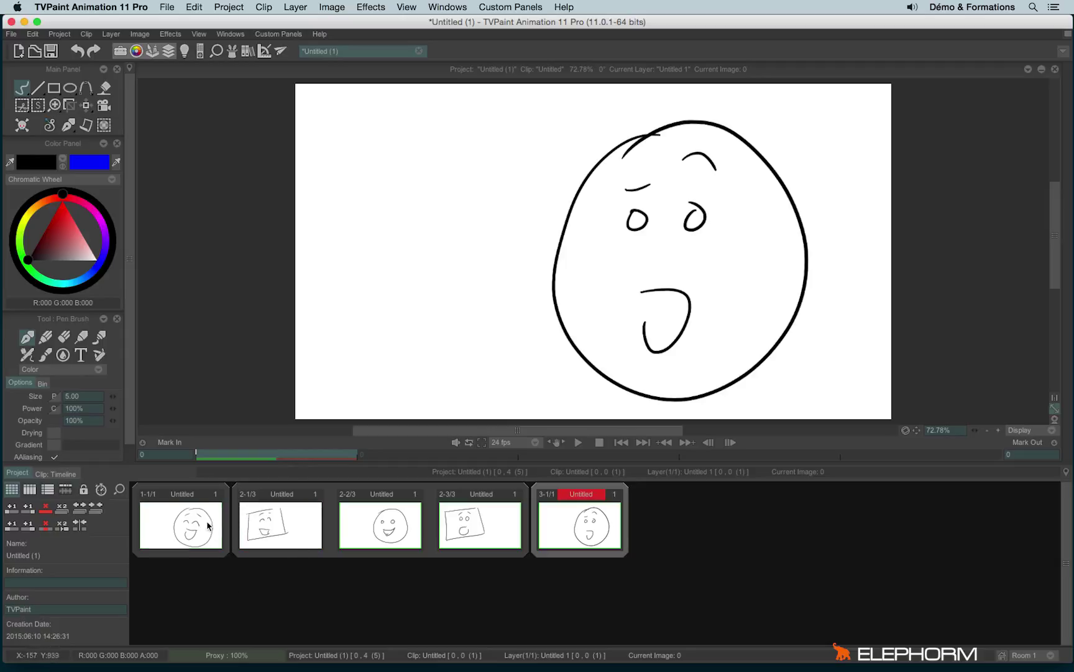
left_click(190, 536)
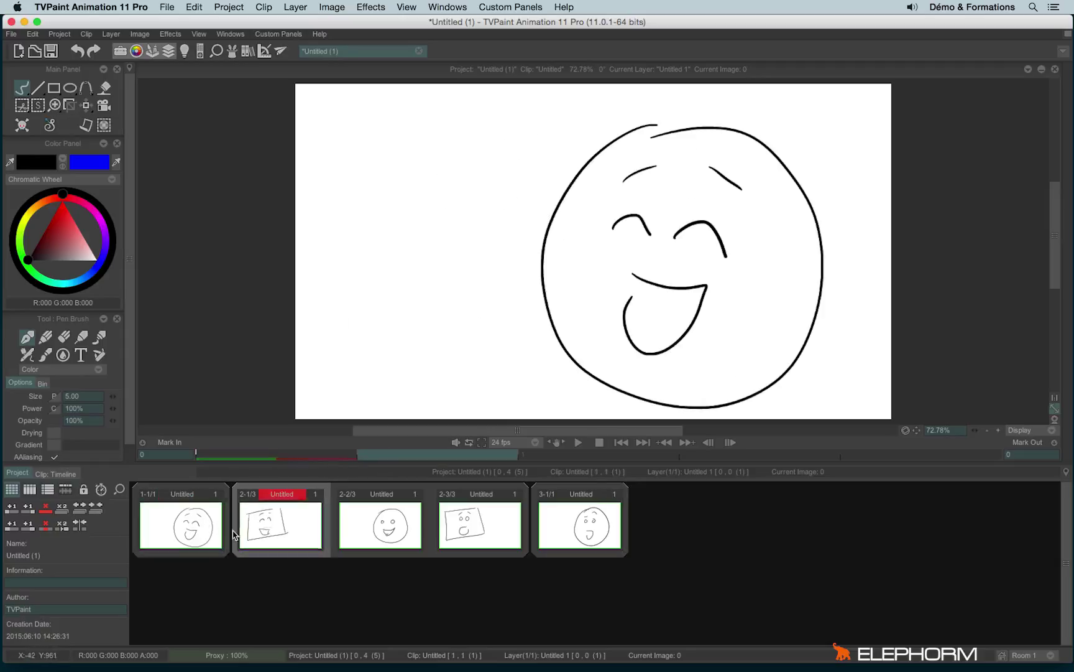
left_click(480, 527)
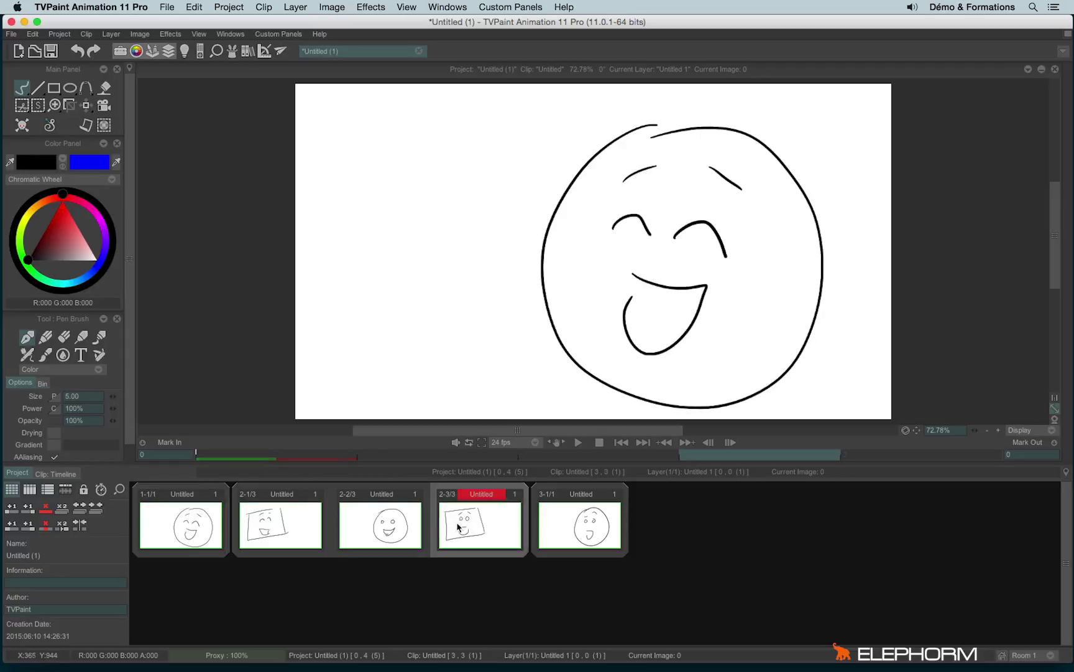
left_click(381, 528)
left_click(302, 543)
left_click(390, 545)
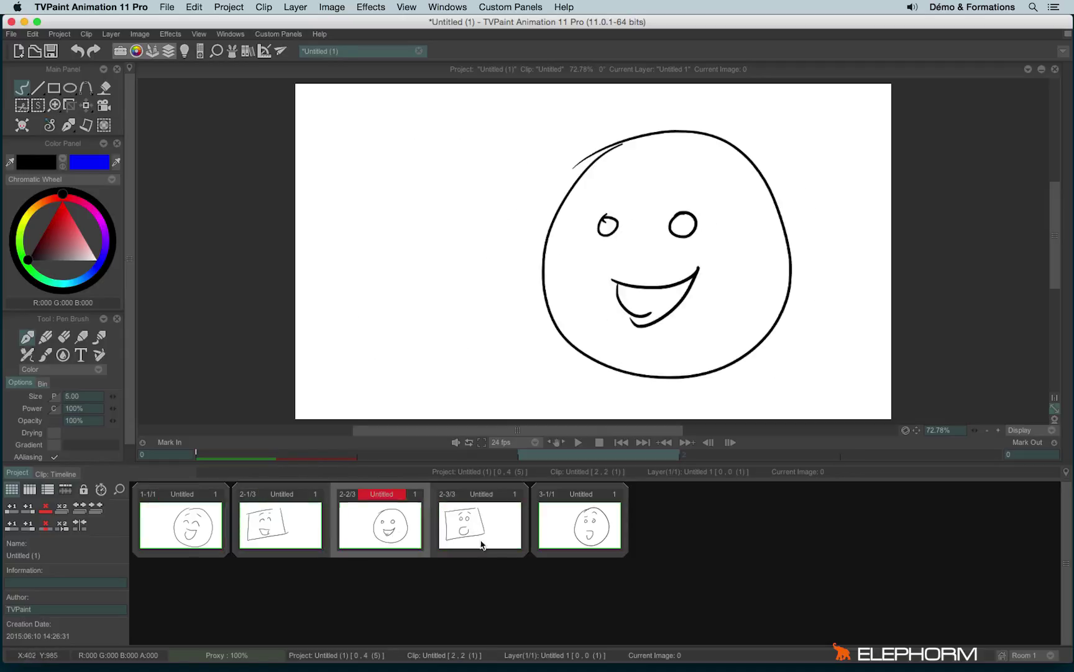
left_click(462, 517)
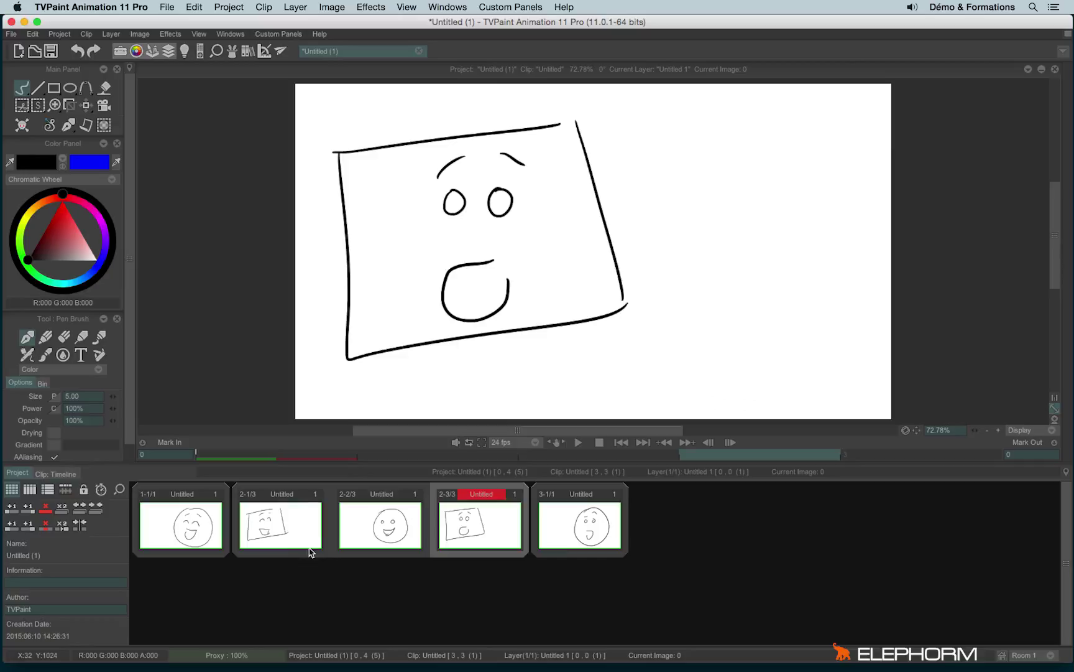
left_click(298, 532)
left_click(389, 540)
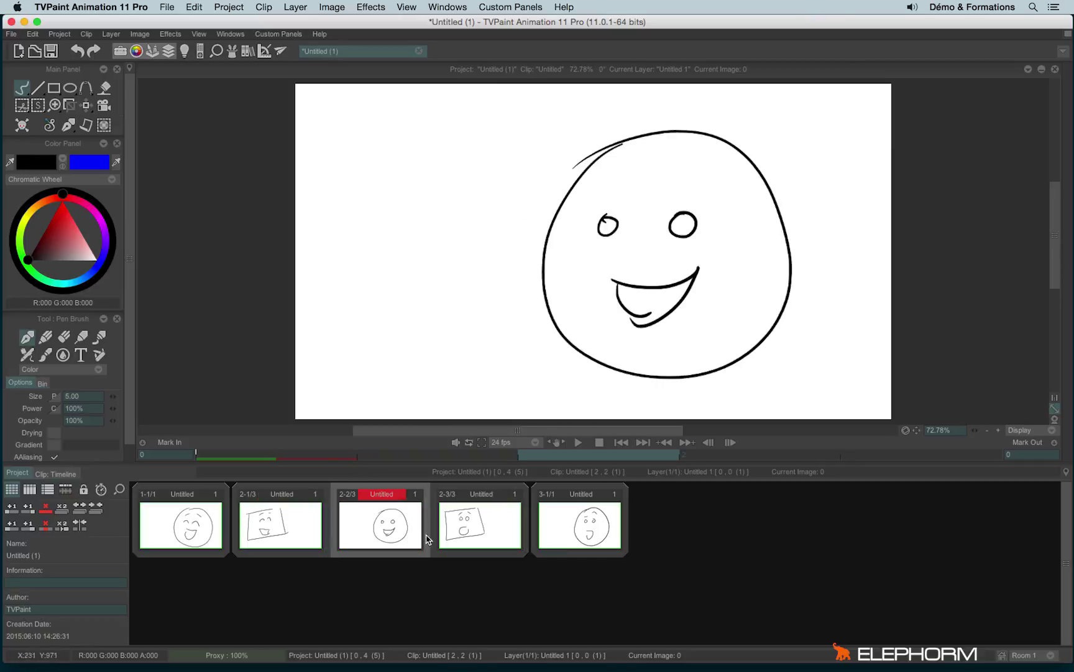
left_click(472, 526)
left_click(385, 529)
left_click(298, 532)
left_click(206, 541)
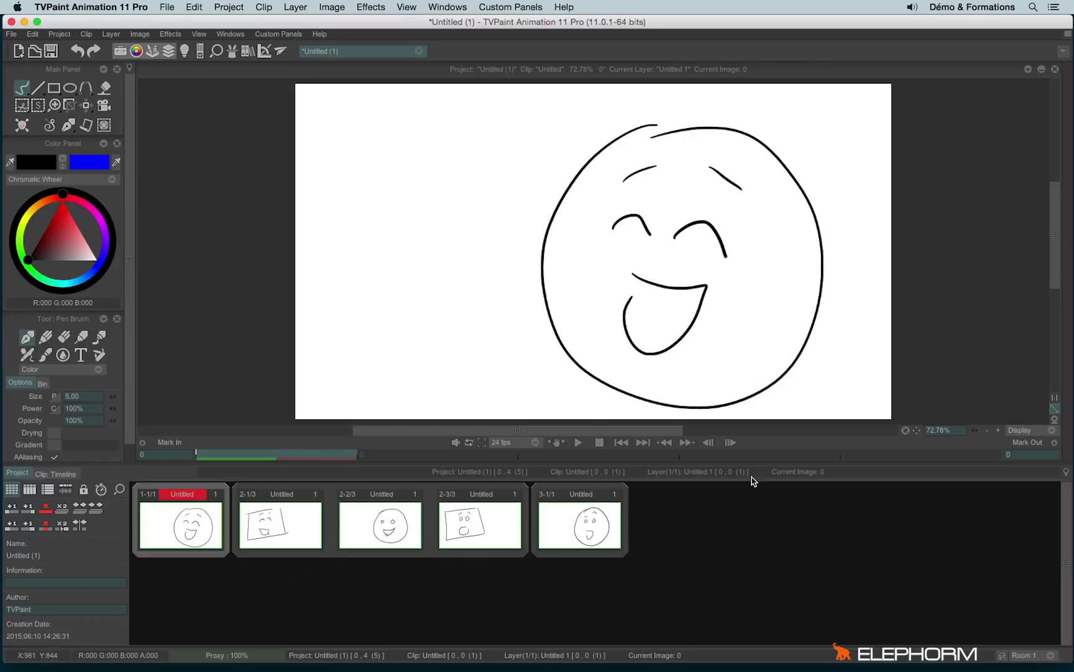
Move the round smiling and laughing face clips to the end of the storyboard
left_click_drag(378, 495, 516, 507)
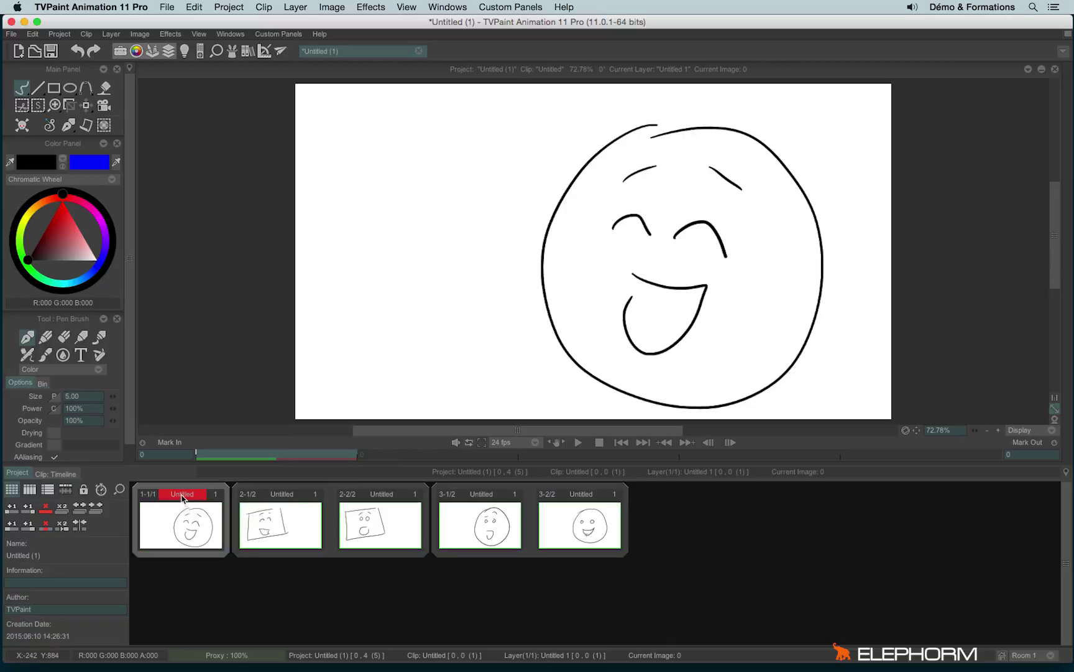
left_click_drag(163, 521, 481, 549)
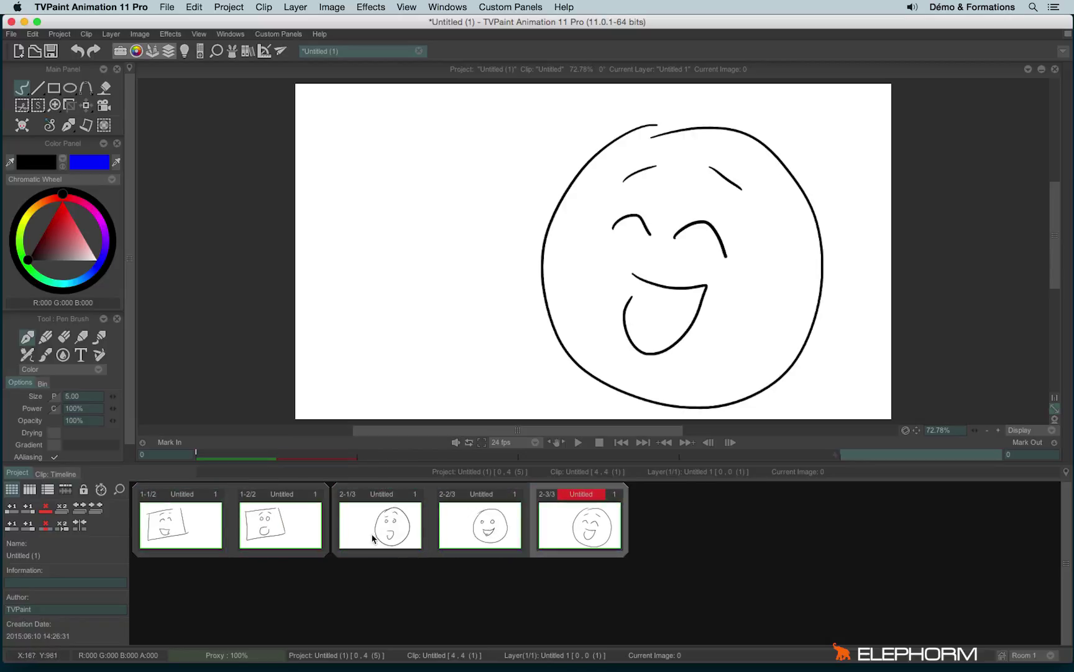
left_click(392, 531)
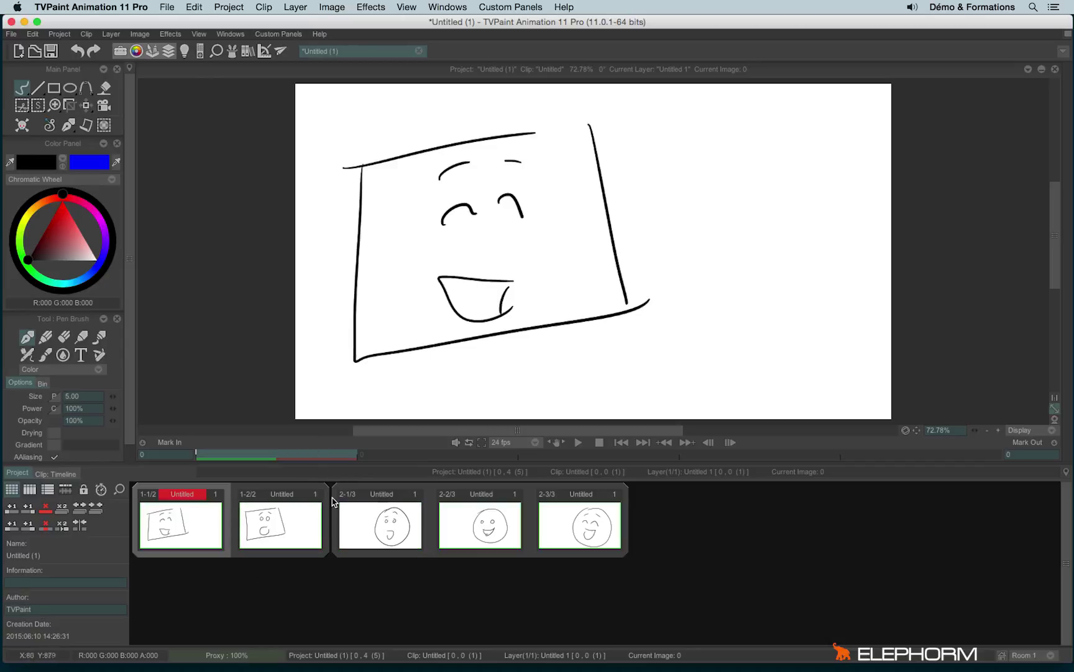
Order the scenes with the round smiling clip first, laughing face fourth, round face fifth, and enlarge the Project panel
left_click_drag(330, 556, 684, 526)
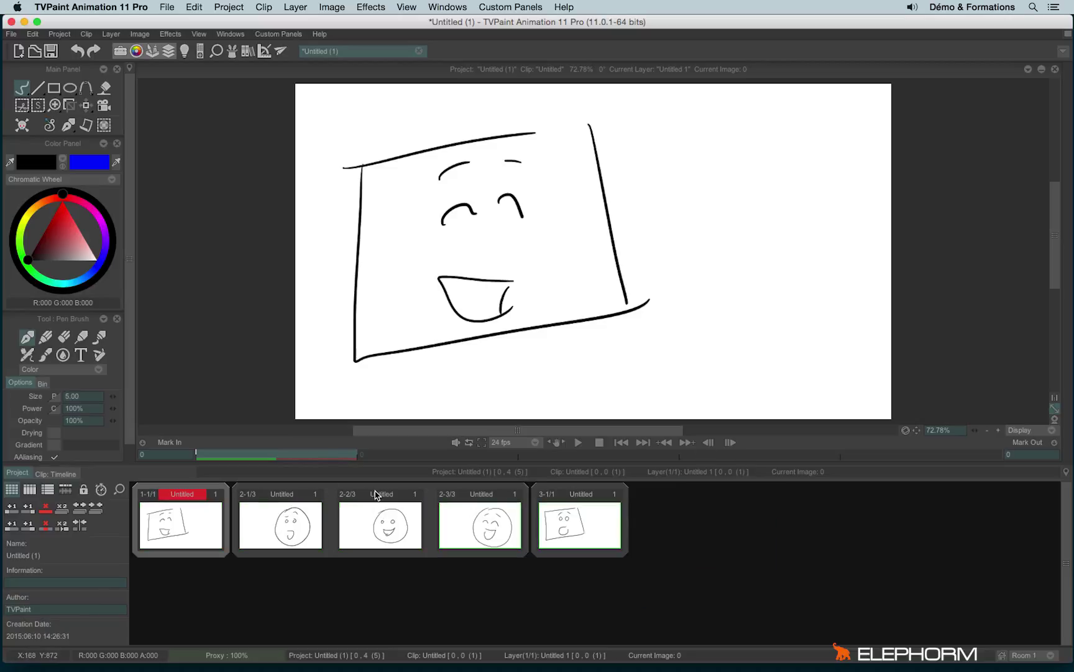
left_click_drag(339, 497, 201, 520)
left_click_drag(386, 497, 644, 491)
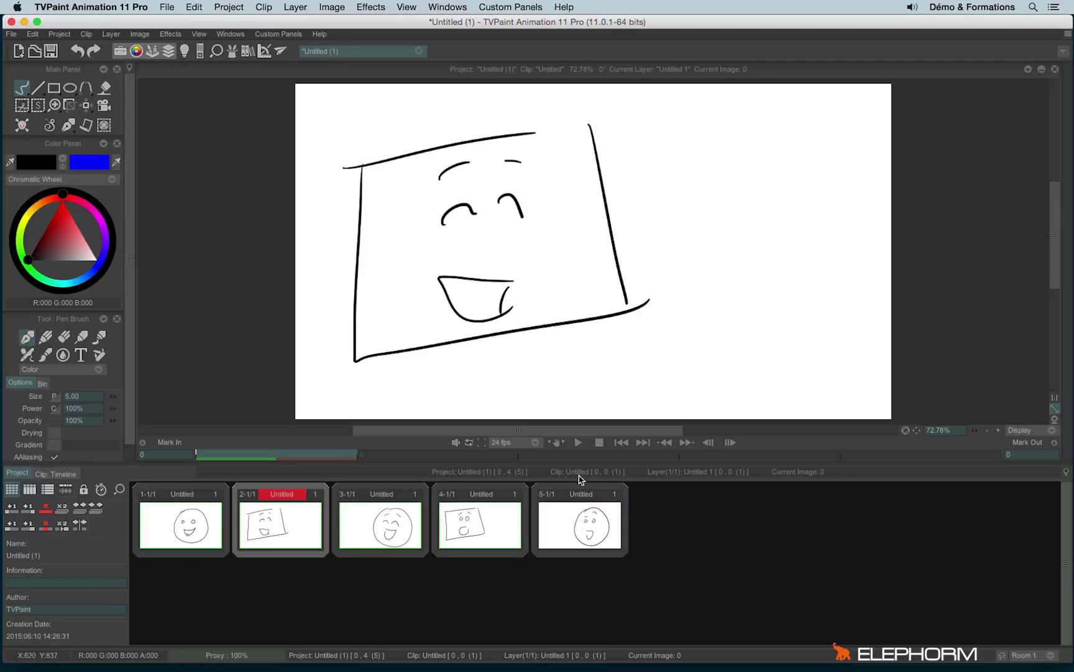
left_click_drag(359, 493, 479, 496)
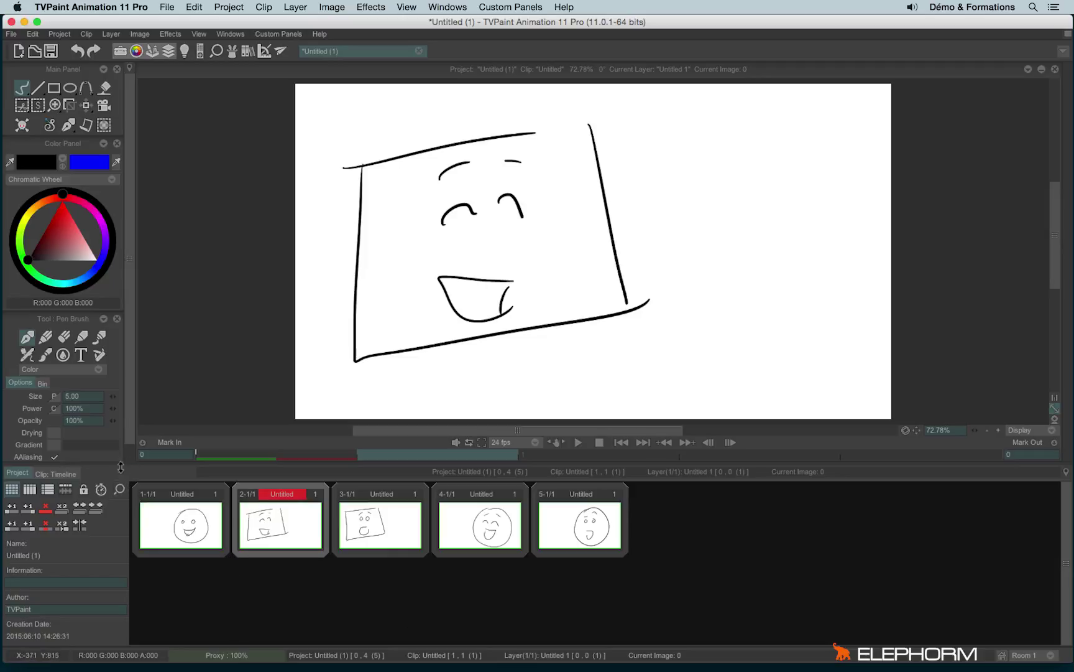
left_click_drag(120, 466, 121, 290)
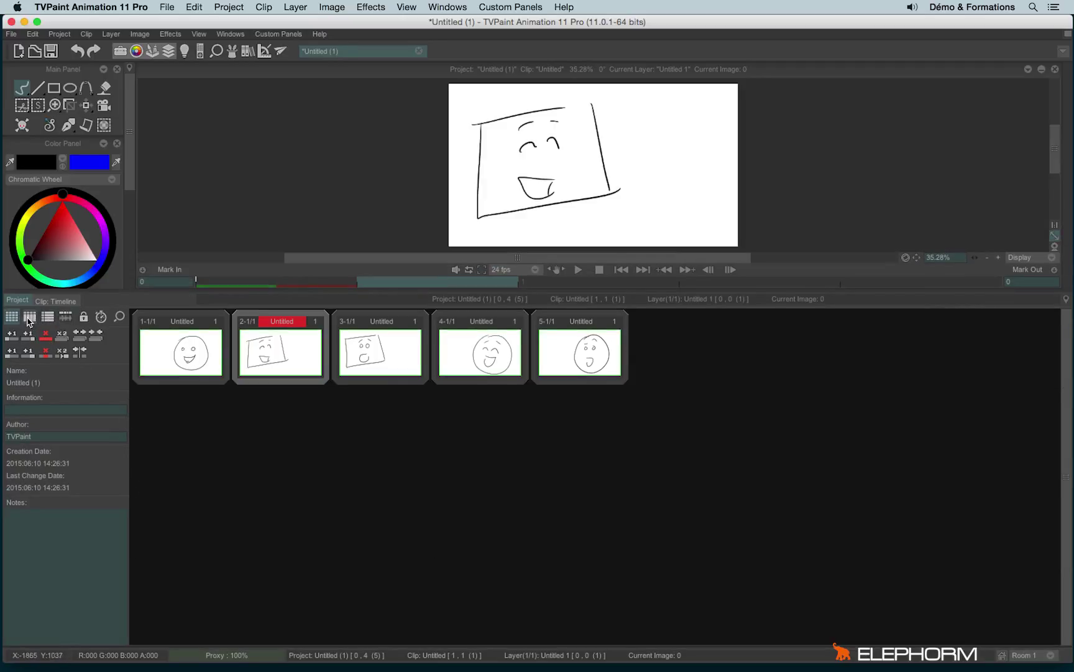
Show the storyboard with note fields and add Action notes to clips 1 and 3, a Dialog note to clip 2
left_click(29, 316)
left_click(154, 429)
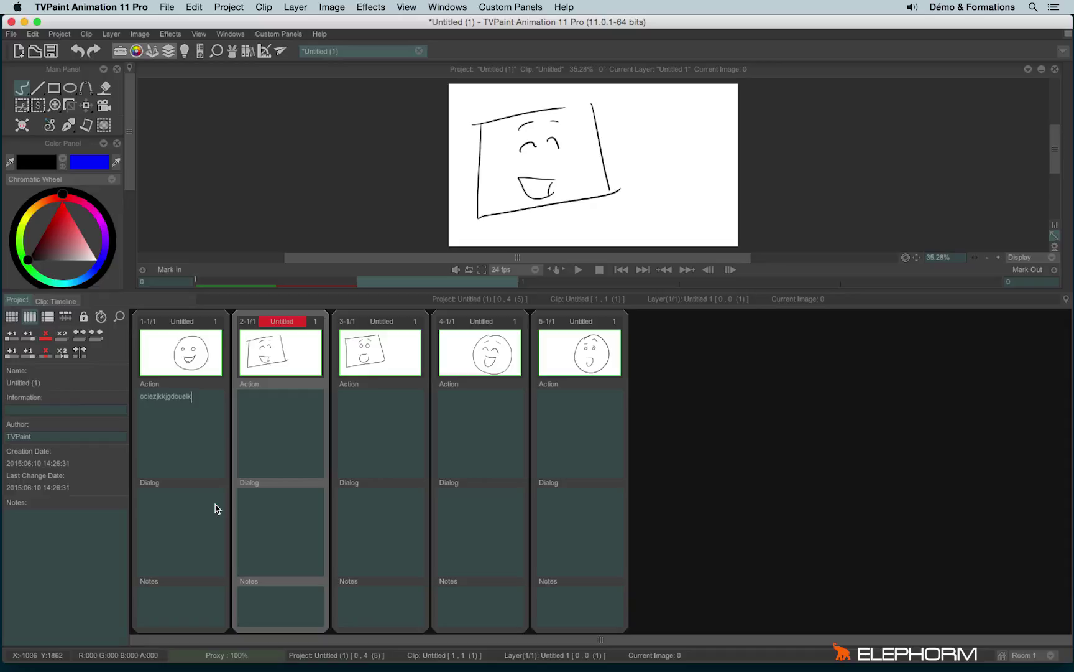
left_click(281, 539)
left_click(349, 454)
Enter 'sjgdsjkgds' as clip 4's Dialog note and show the clips as rows of notes
left_click(455, 518)
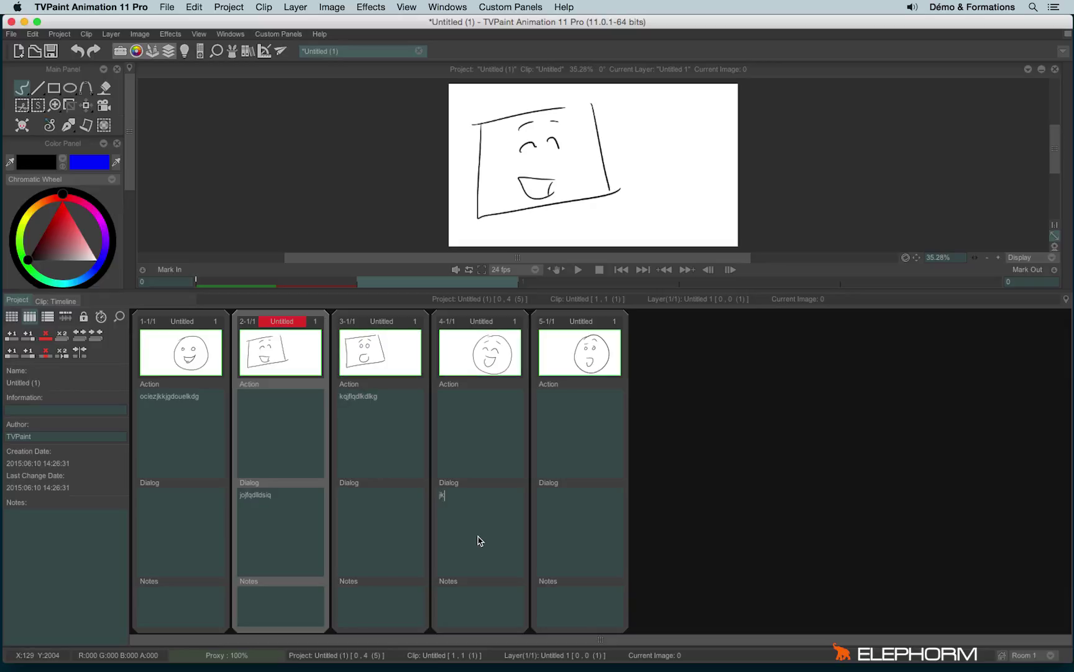
type("sjgdsjkgdskjgsd")
left_click(47, 317)
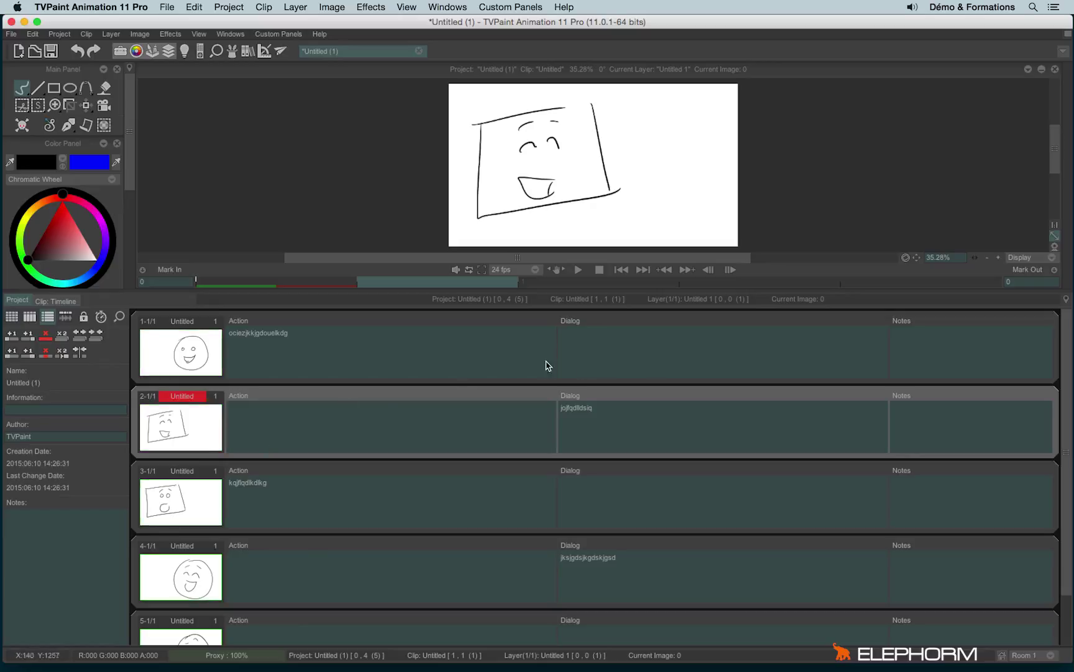
Check the clips in the timeline layout, then go back to plain thumbnails
left_click(69, 319)
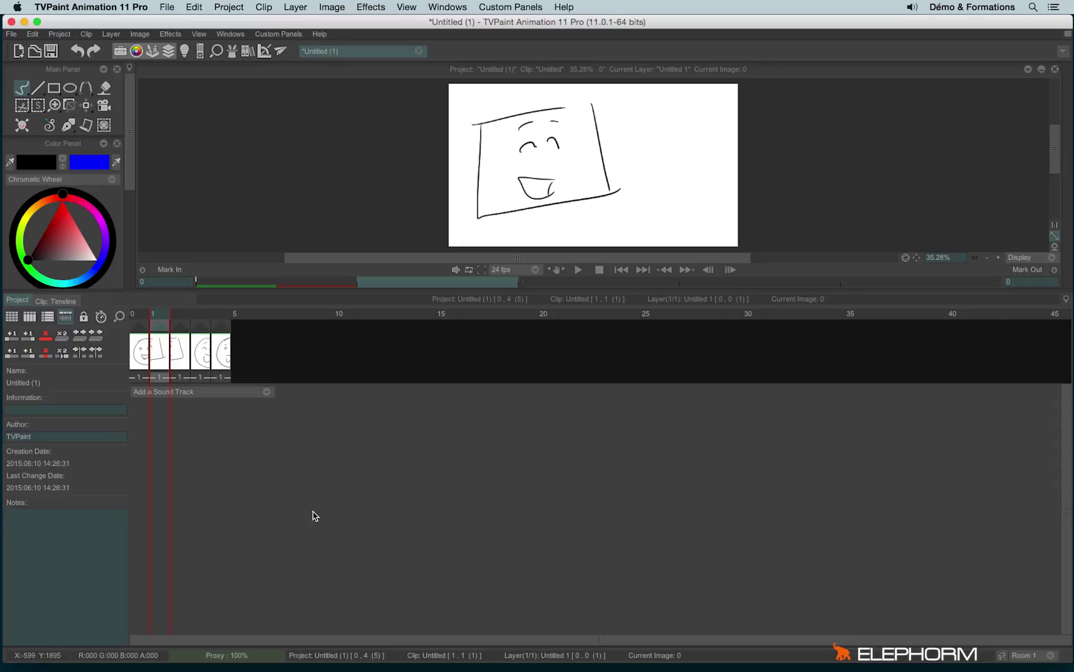
left_click(12, 317)
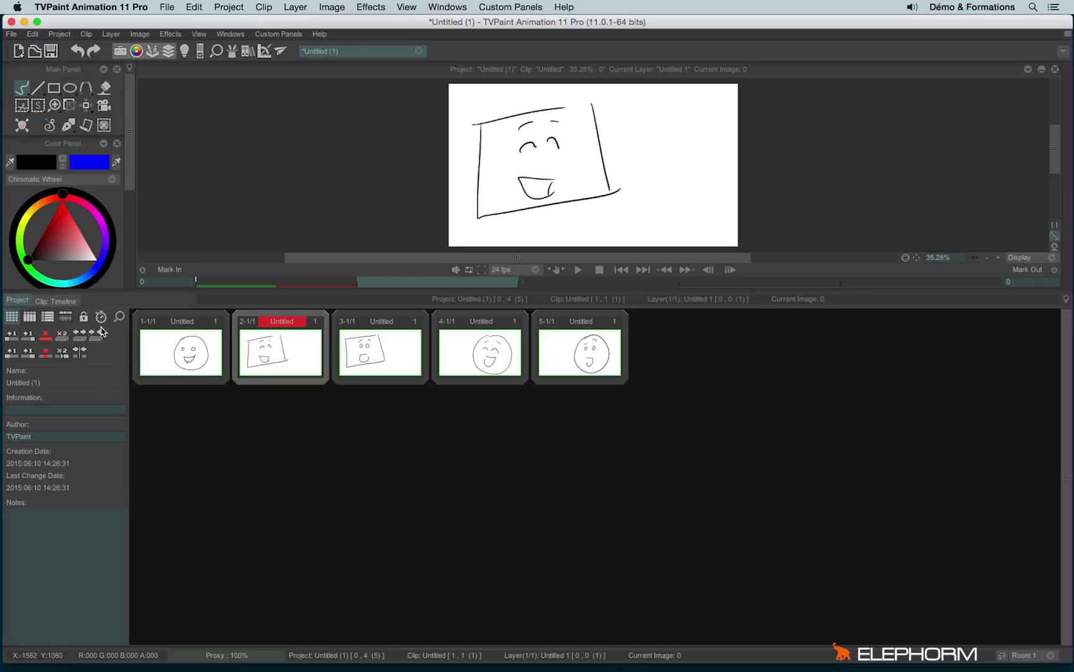
Lock the storyboard, view each clip's drawing, then unlock it again
left_click(84, 317)
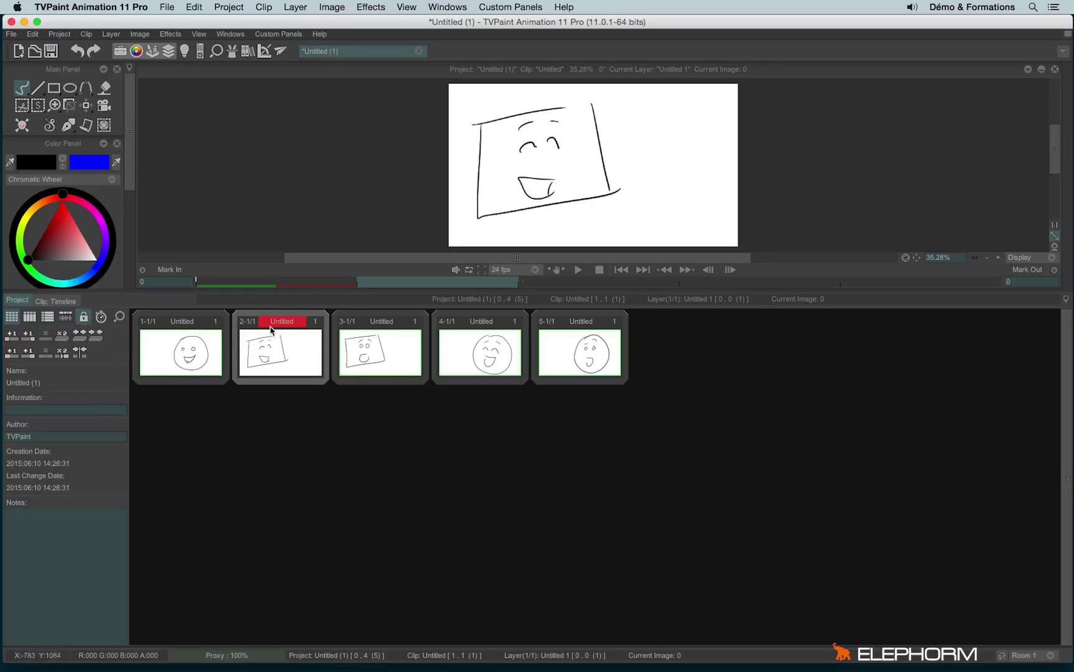
left_click(385, 348)
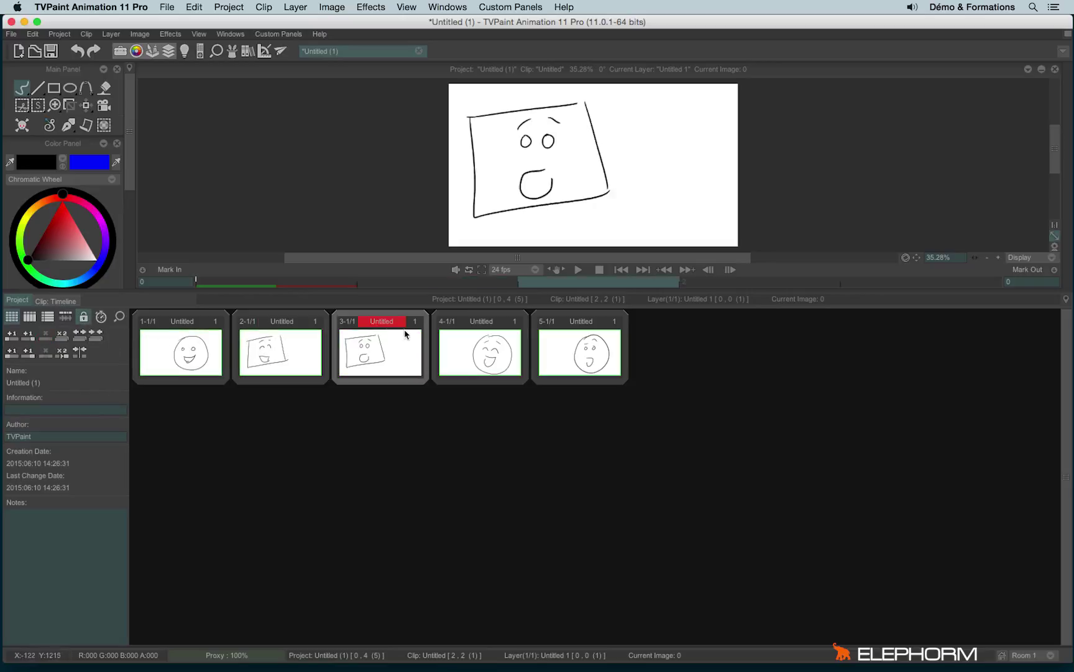
left_click(488, 359)
left_click(584, 332)
left_click(204, 372)
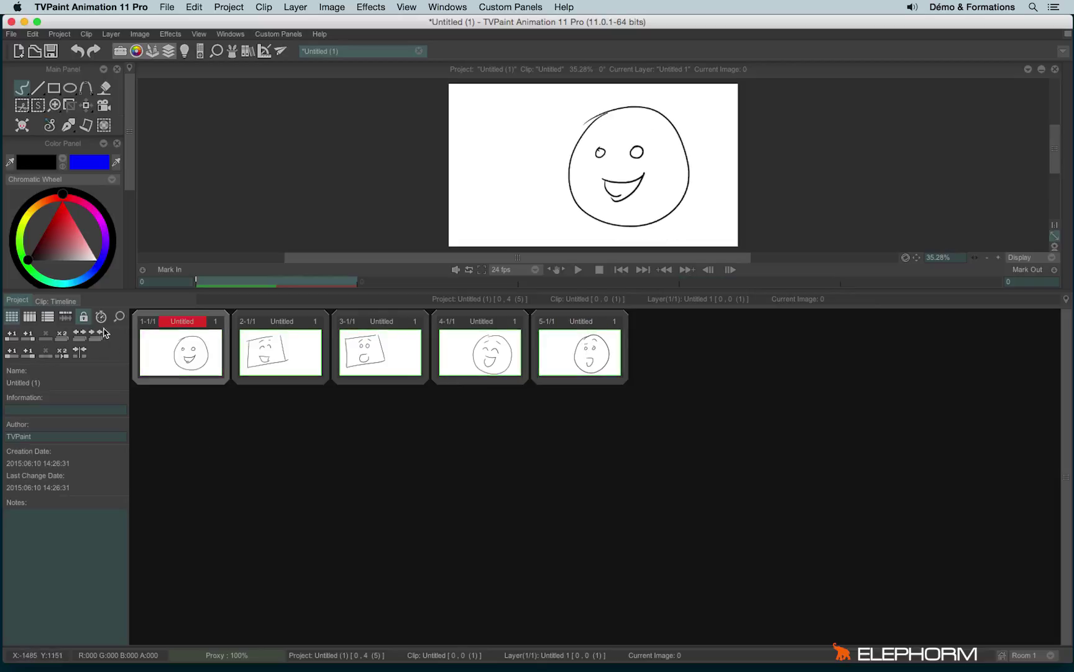
left_click(83, 317)
Toggle clip durations to timecode and back to frames, then make the thumbnails somewhat larger
left_click(101, 318)
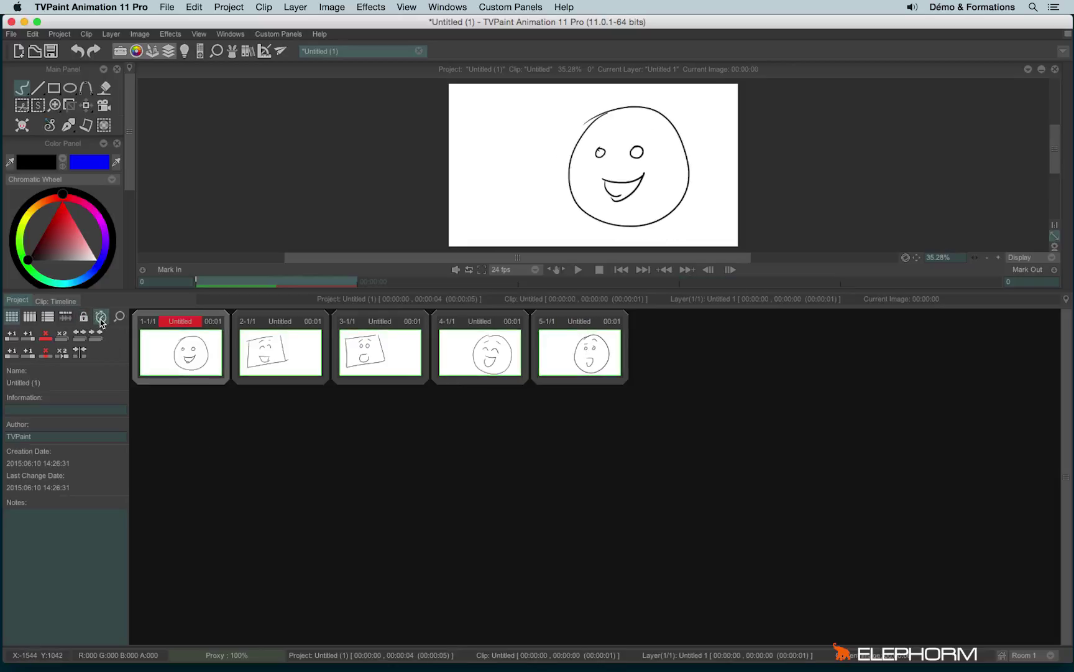
left_click(101, 318)
left_click(102, 318)
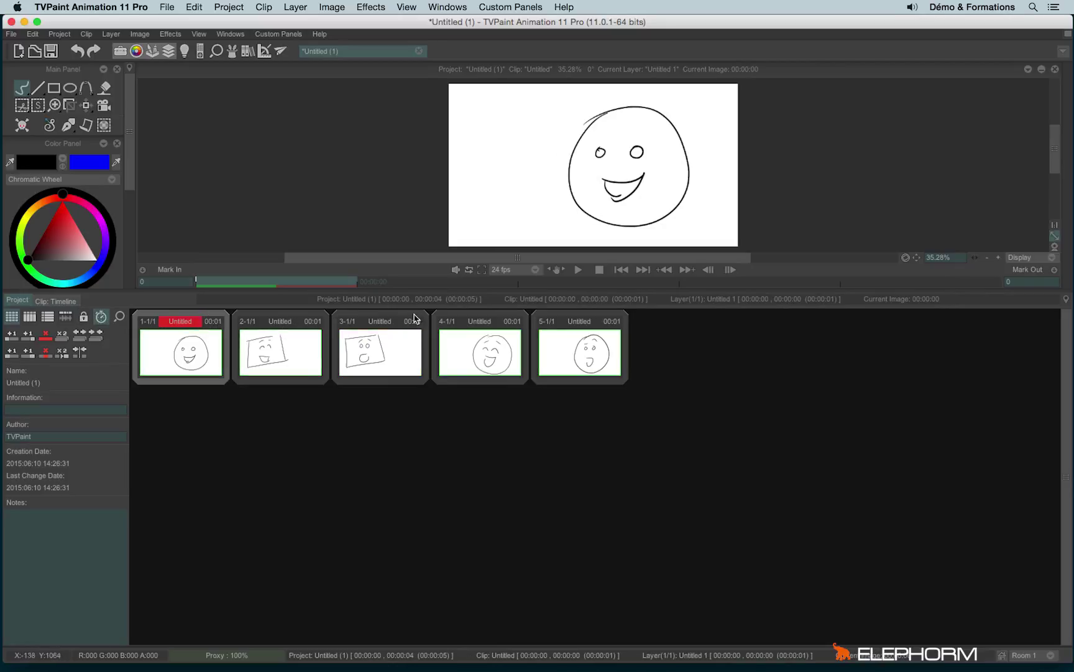
left_click(101, 319)
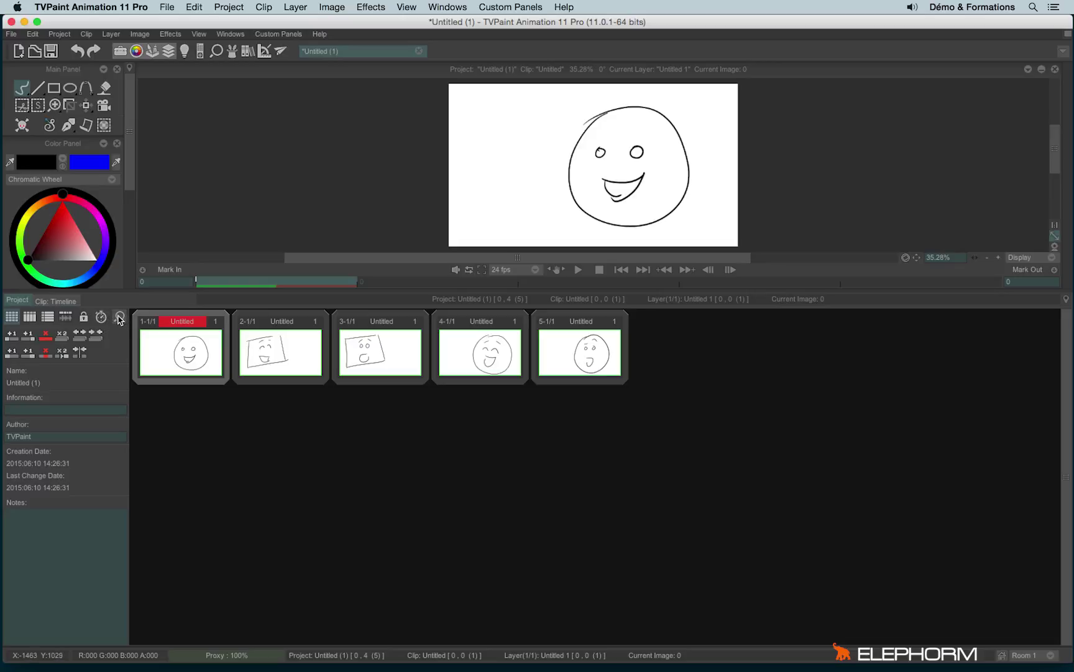
left_click_drag(120, 319, 305, 332)
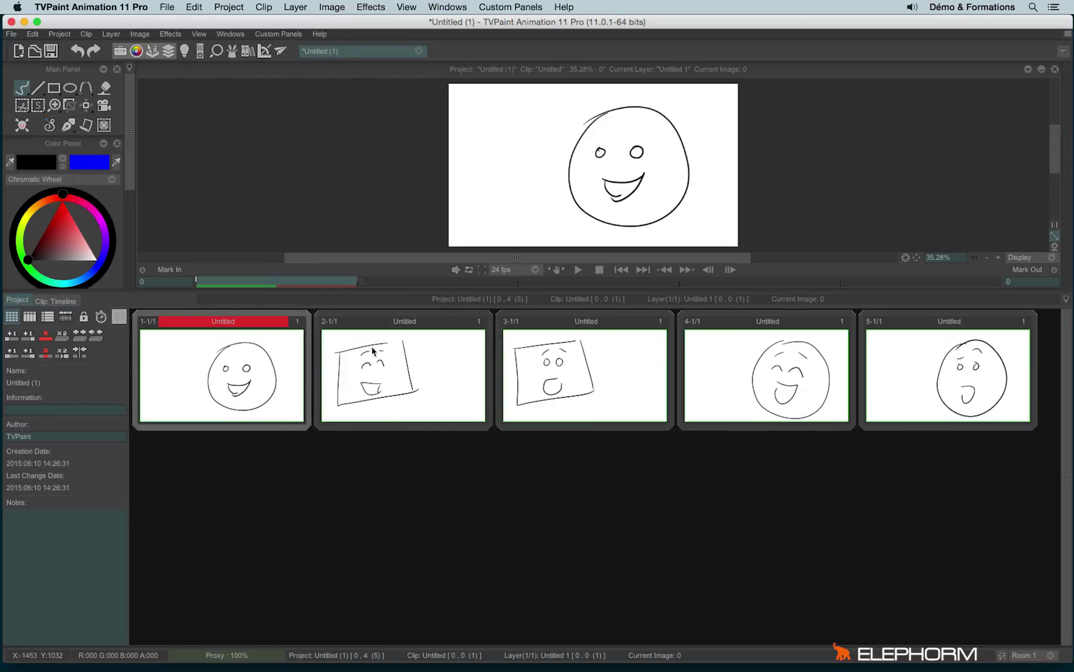
left_click_drag(375, 352, 117, 417)
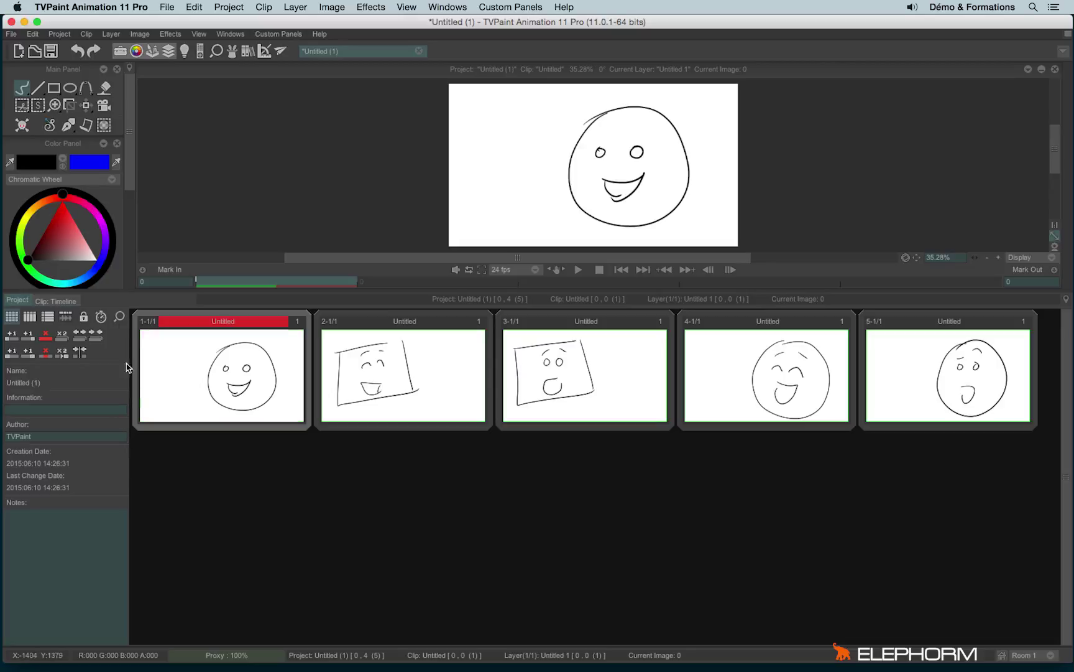
left_click_drag(119, 316, 55, 320)
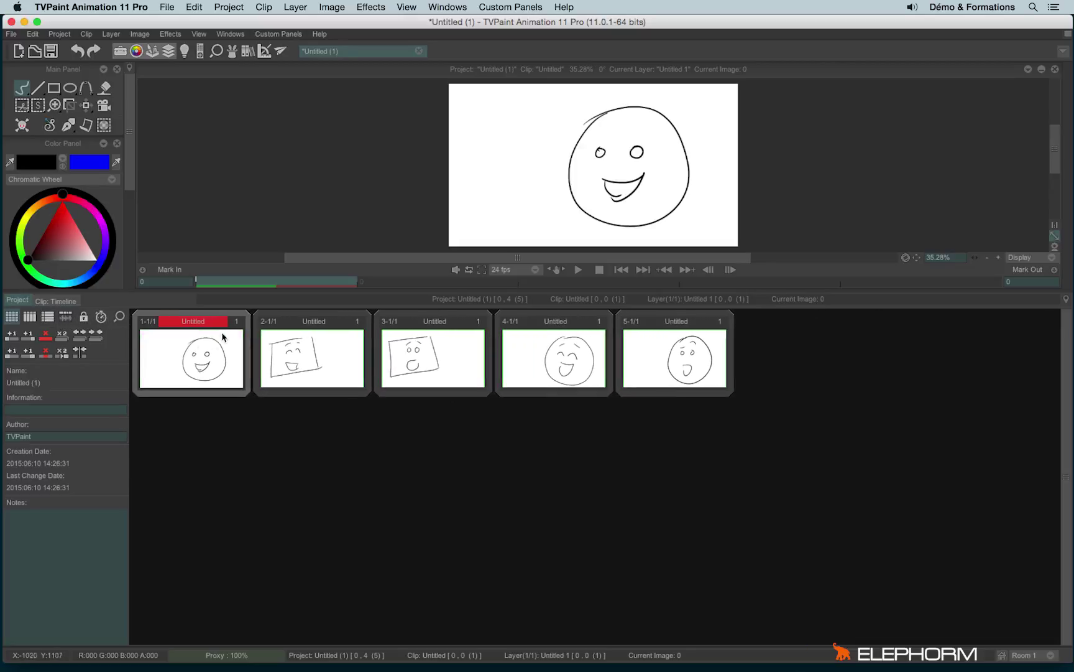
Merge the second and third clips into clip 1 and the round surprised face into scene 2
left_click(101, 316)
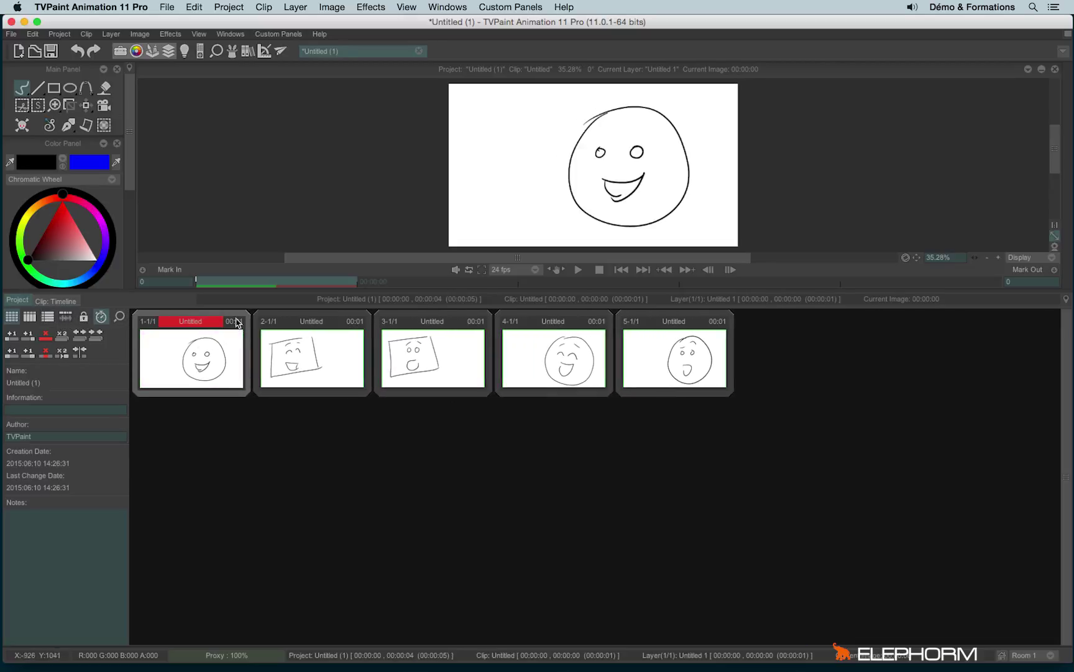
left_click(102, 317)
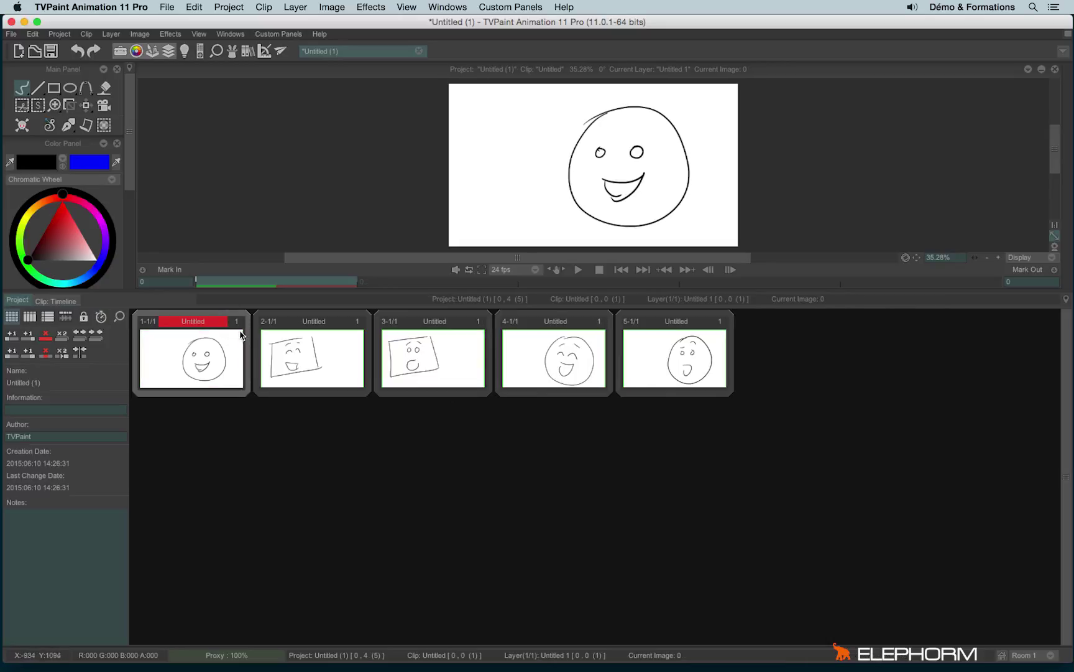
left_click_drag(298, 319, 205, 348)
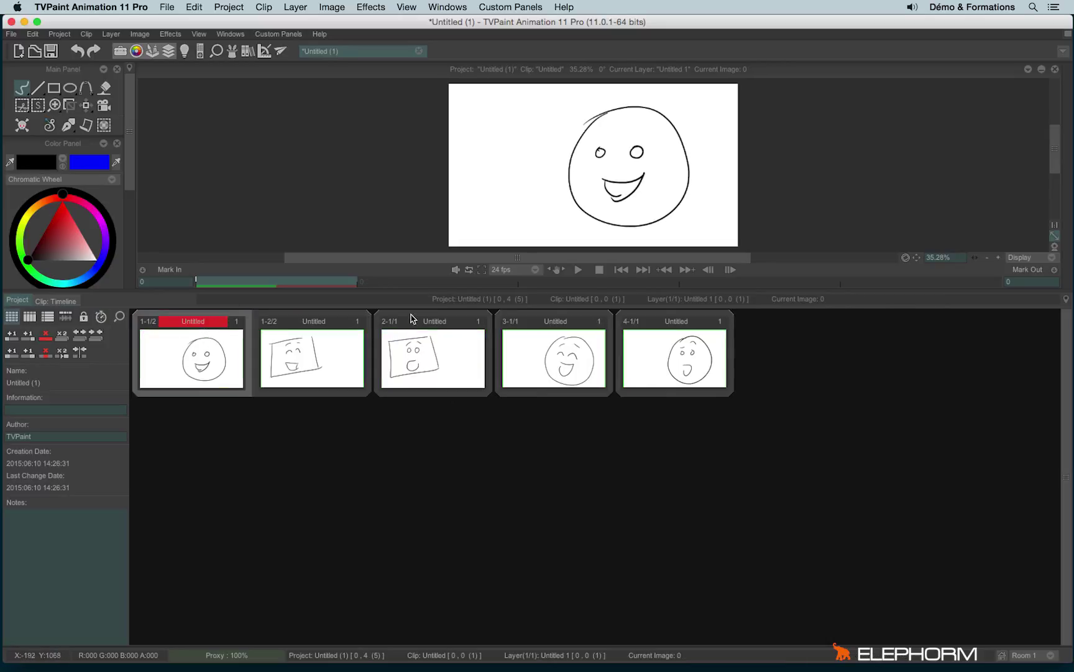
left_click_drag(410, 319, 299, 323)
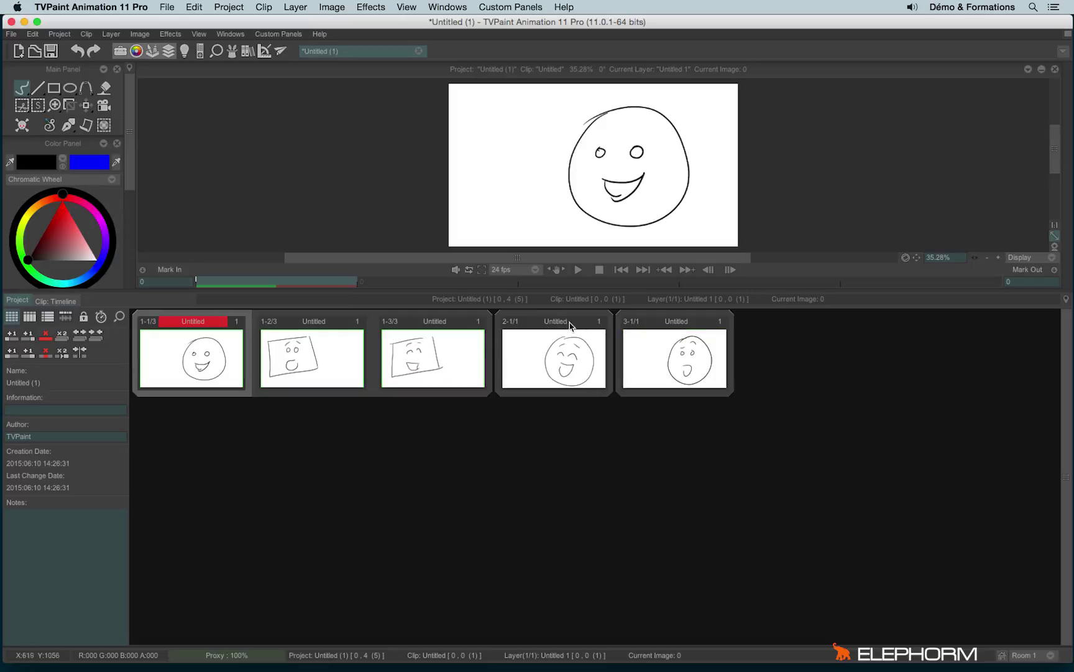
left_click_drag(676, 321, 559, 335)
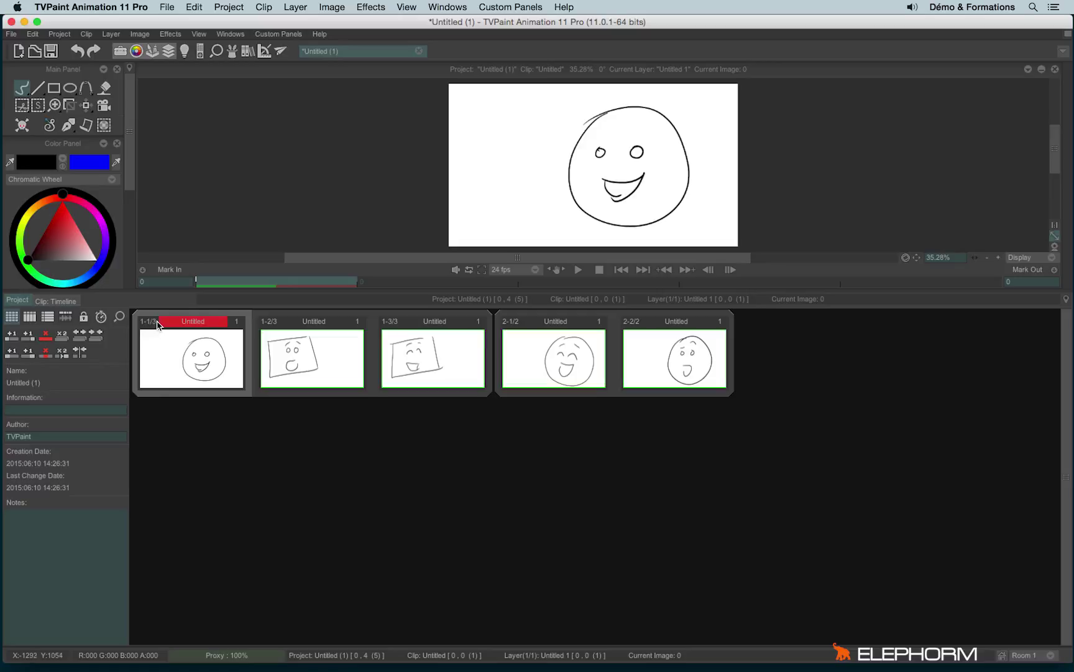
Review the first square-face, round smiling and second square-face clips
left_click(310, 365)
left_click(196, 371)
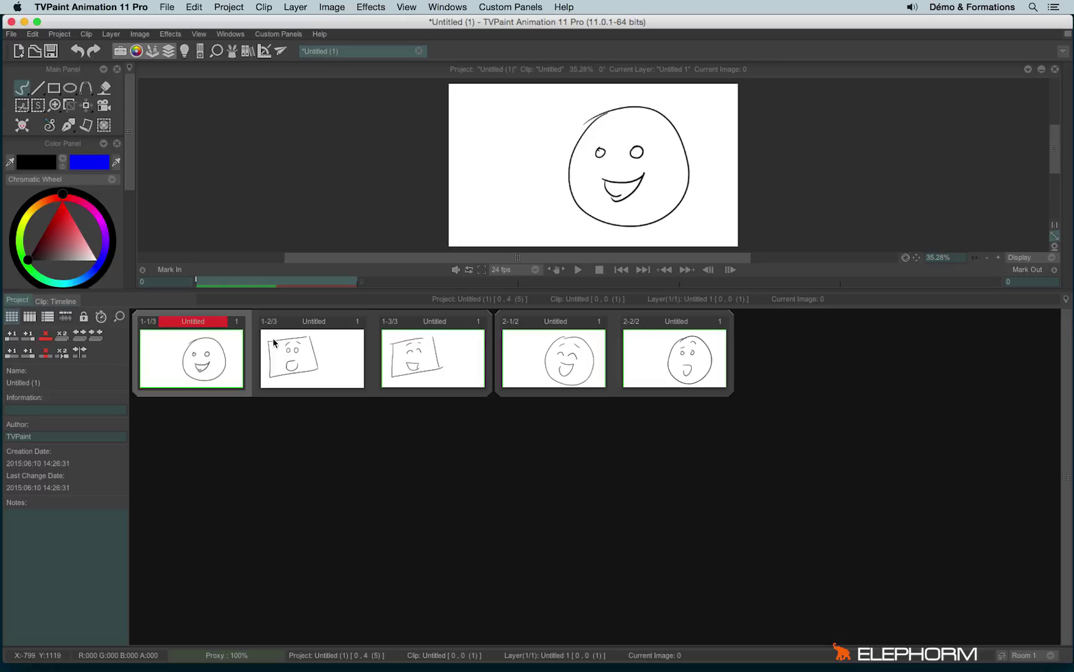
left_click(415, 365)
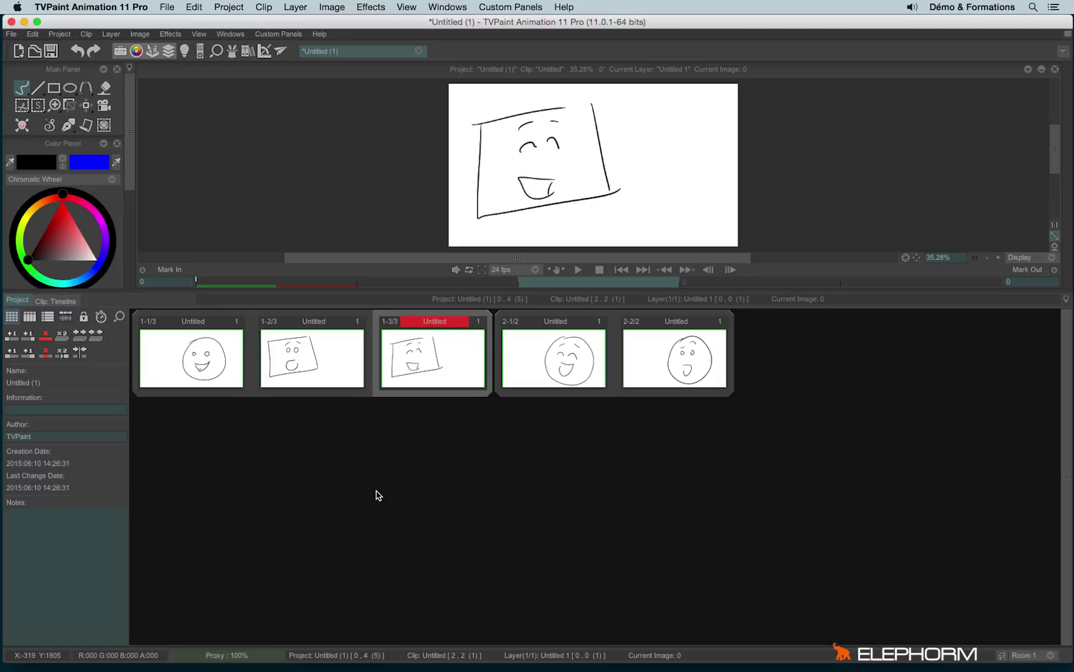
Move the square smiling, square surprised and round surprised clips to the end as separate scenes
left_click_drag(426, 316, 675, 336)
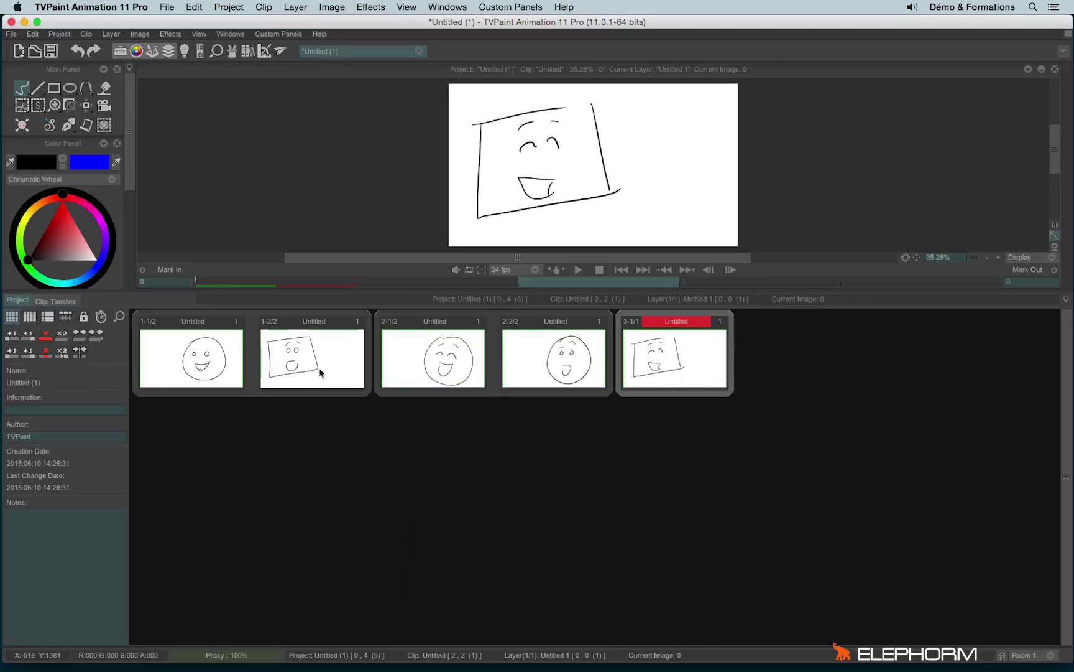
left_click_drag(292, 315, 674, 336)
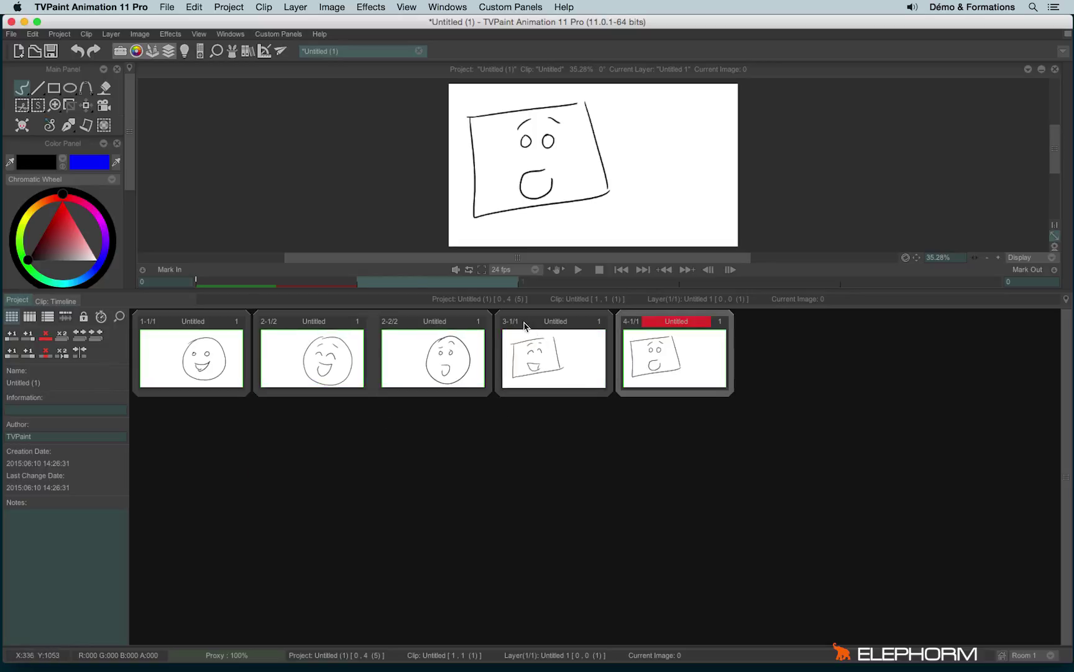
left_click_drag(413, 321, 675, 335)
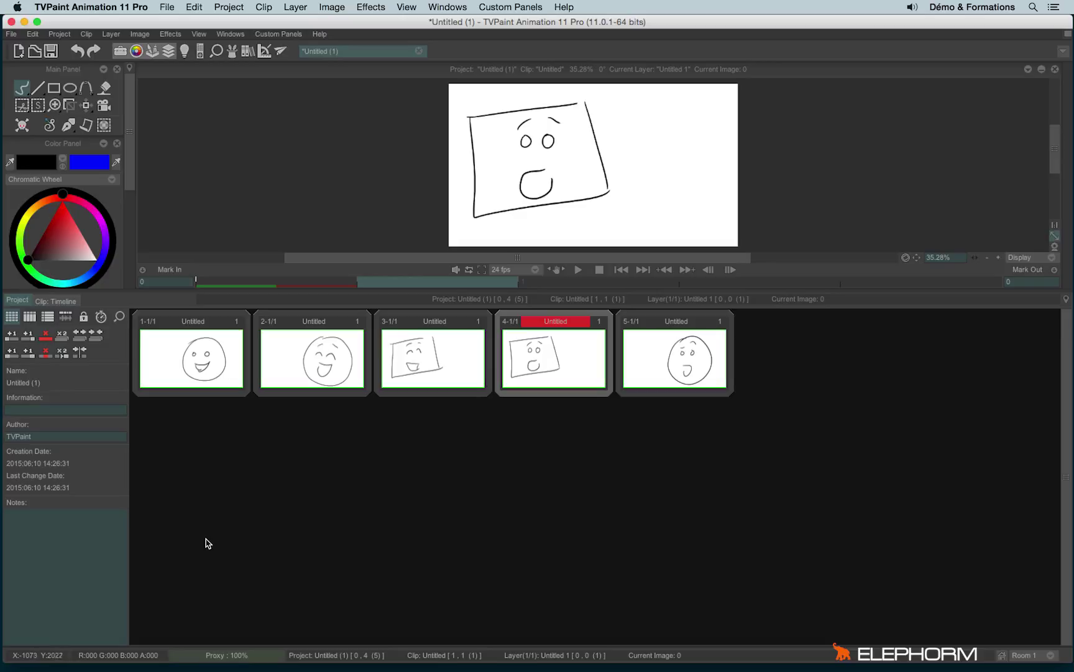
Open the smiley clip's layer timeline, switching between it and the storyboard
double_click(183, 356)
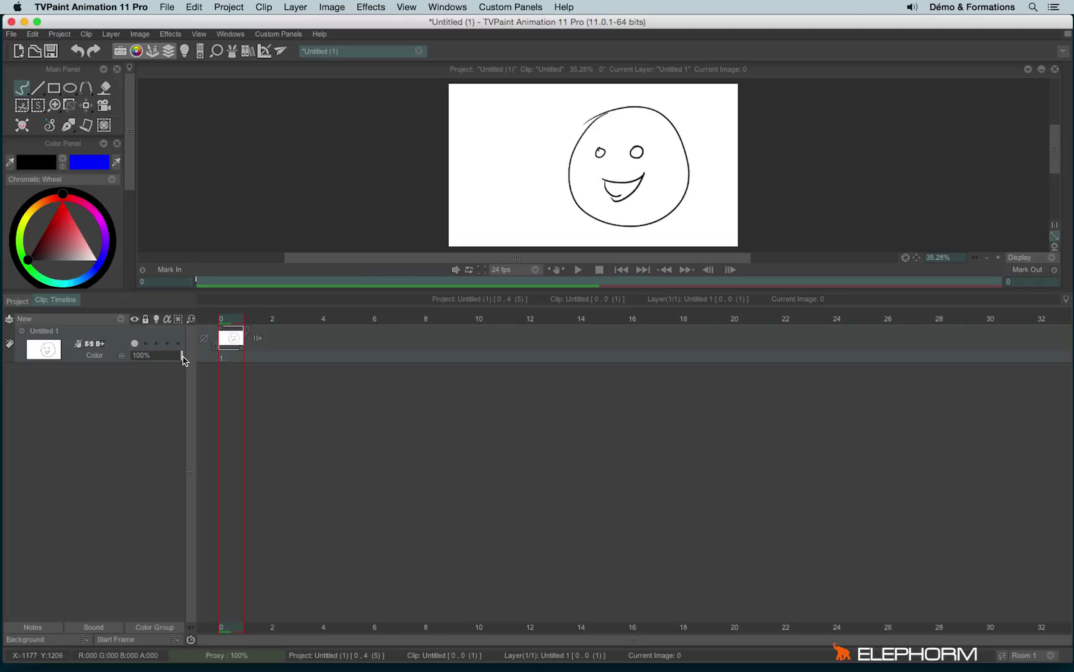
left_click(19, 300)
left_click(43, 303)
left_click(23, 305)
left_click(41, 307)
left_click(25, 304)
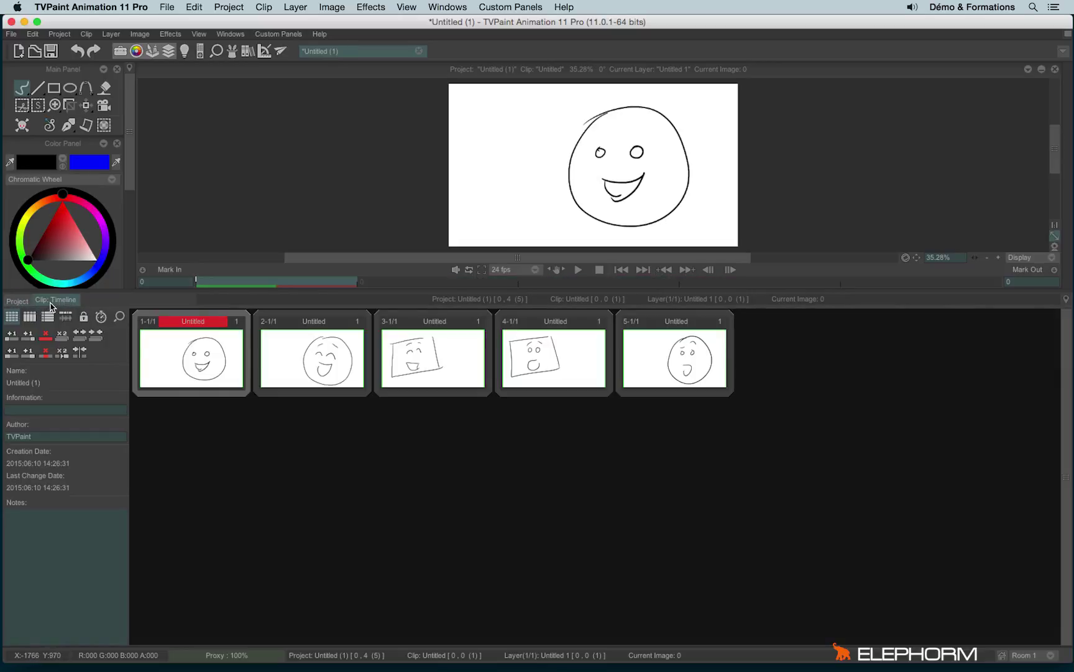
left_click(49, 303)
left_click(22, 302)
left_click(52, 301)
Add a new animation layer set to Hold and draw two horns on the smiley face
left_click(76, 319)
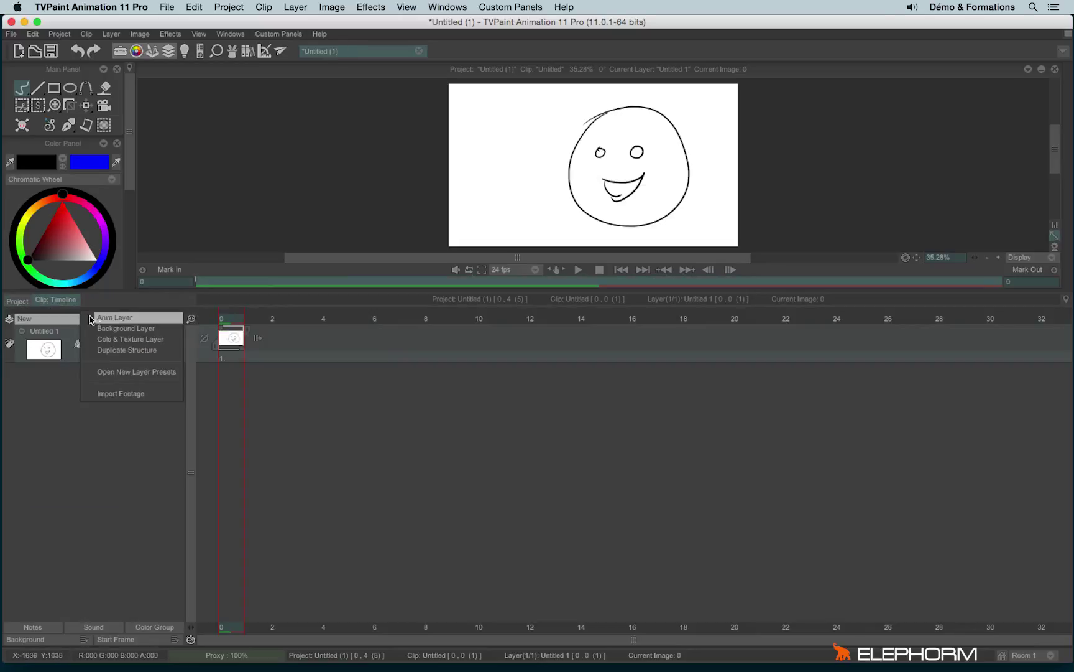
left_click(115, 318)
left_click(256, 337)
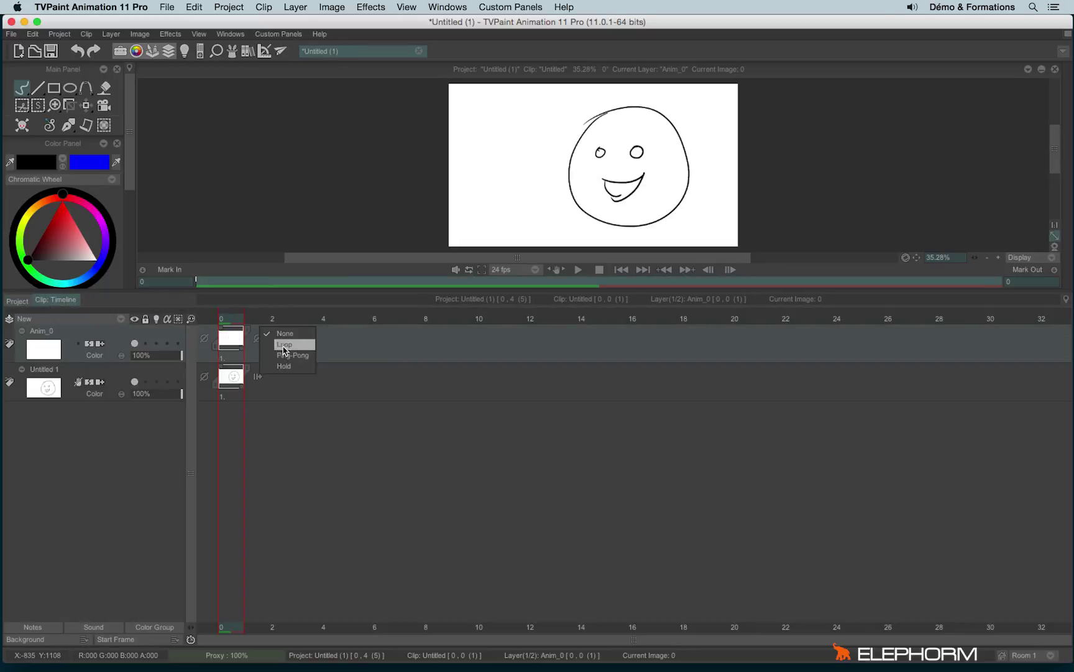
left_click(284, 367)
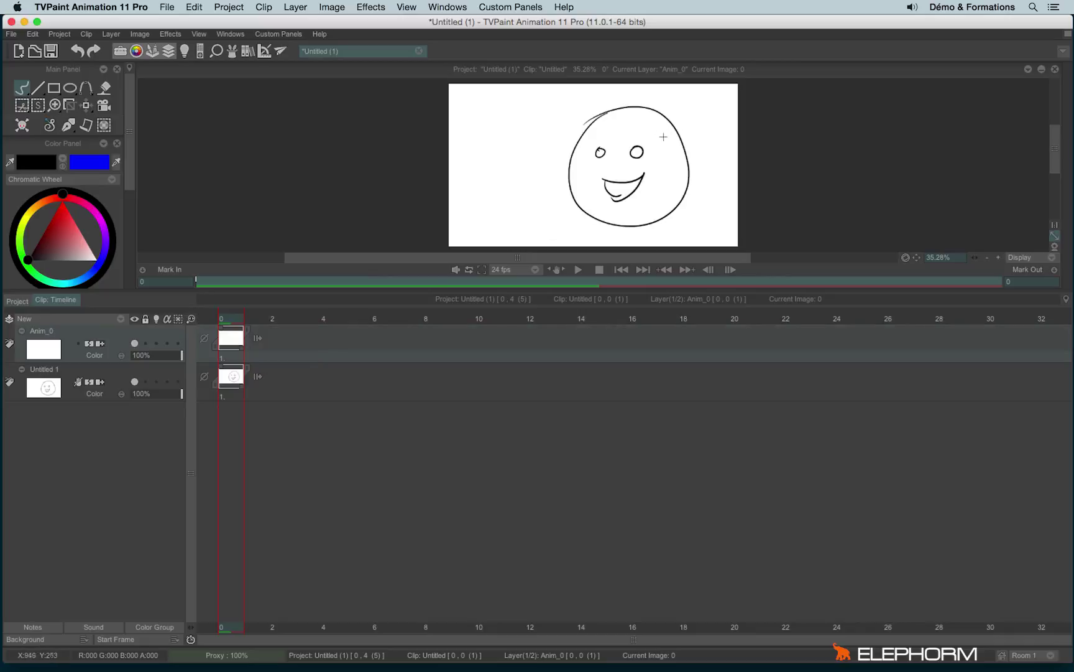
mouse_move(664, 137)
left_mouse_down()
mouse_move(681, 107)
mouse_move(675, 138)
left_mouse_up()
left_click_drag(570, 112, 579, 147)
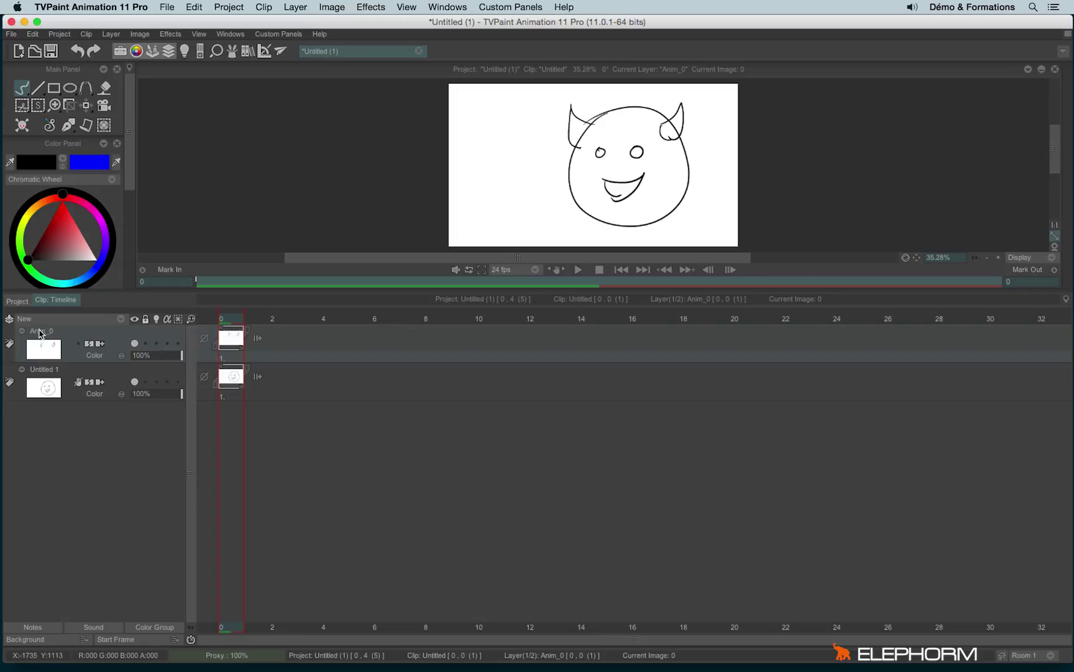
In the laughing-face clip, add a background layer and pick orange as the drawing colour
left_click(17, 301)
double_click(302, 370)
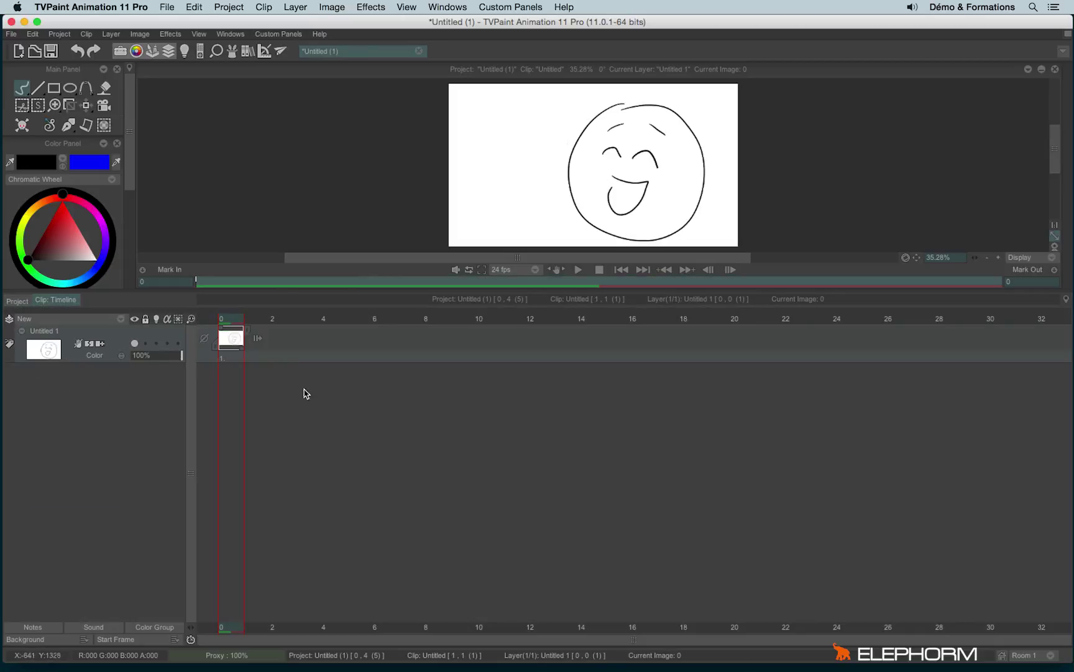
left_click(81, 320)
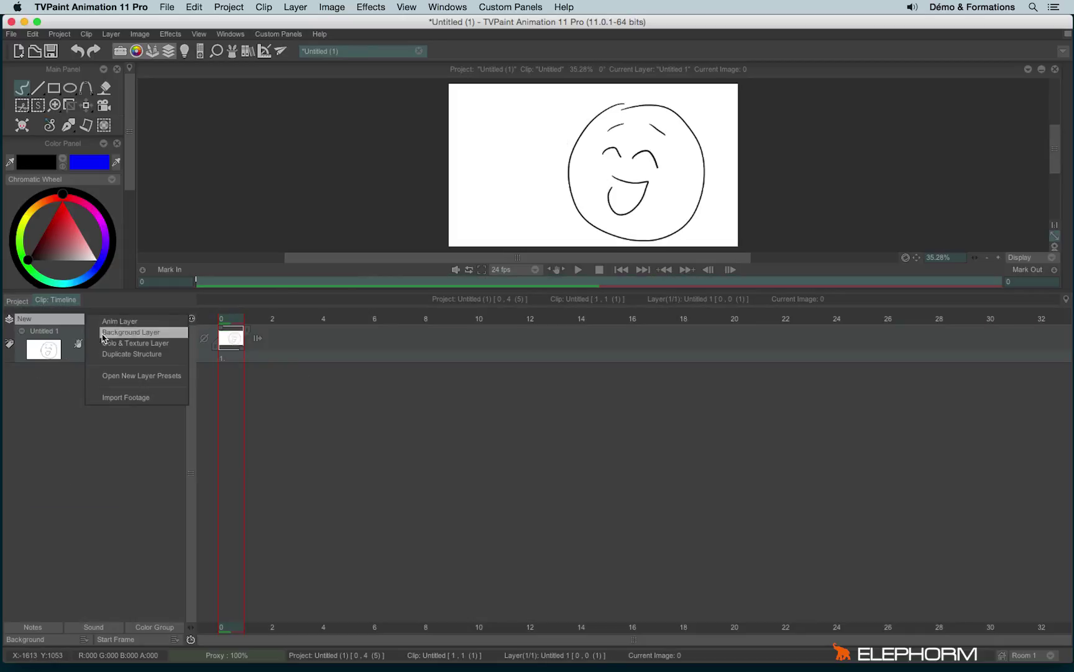
left_click(138, 334)
left_click(62, 162)
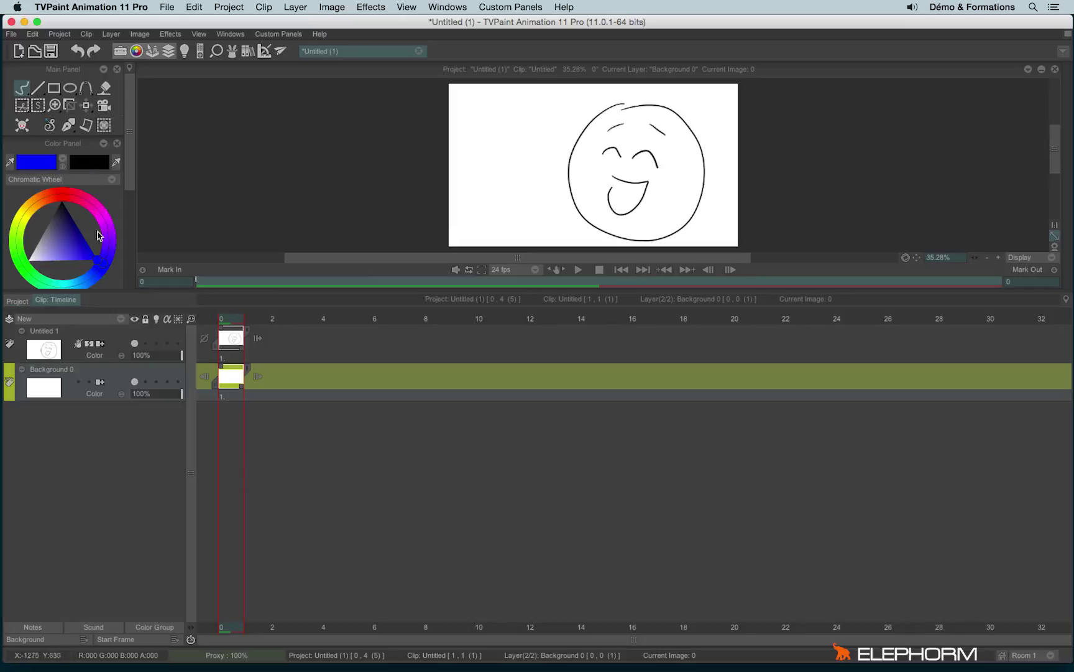
left_click(43, 201)
Draw an orange sun with four rays, then return to the storyboard
mouse_move(489, 101)
left_mouse_down()
mouse_move(491, 159)
mouse_move(478, 112)
left_mouse_up()
left_click_drag(545, 113, 572, 98)
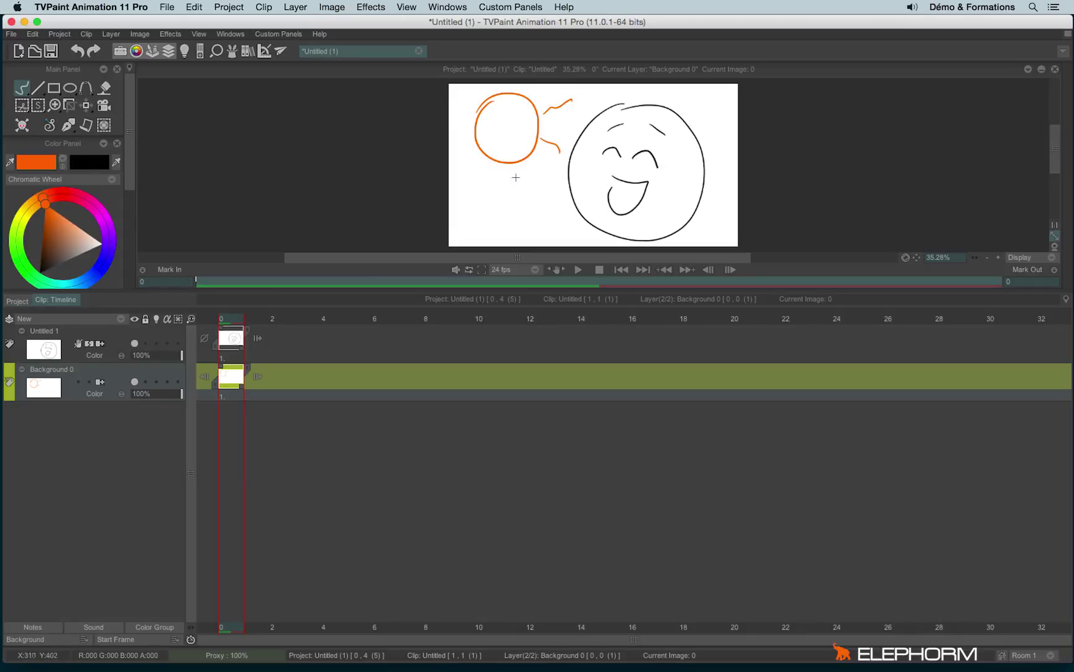
left_click_drag(516, 180, 514, 194)
left_click_drag(476, 169, 458, 176)
left_click_drag(470, 112, 449, 106)
left_click(17, 300)
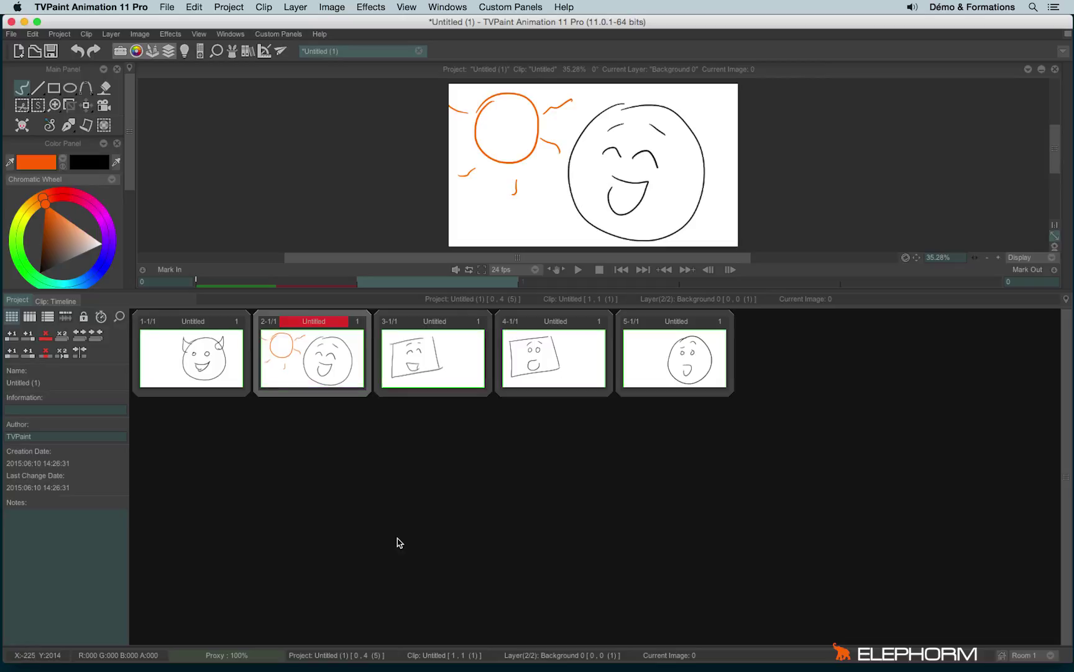
left_click(445, 364)
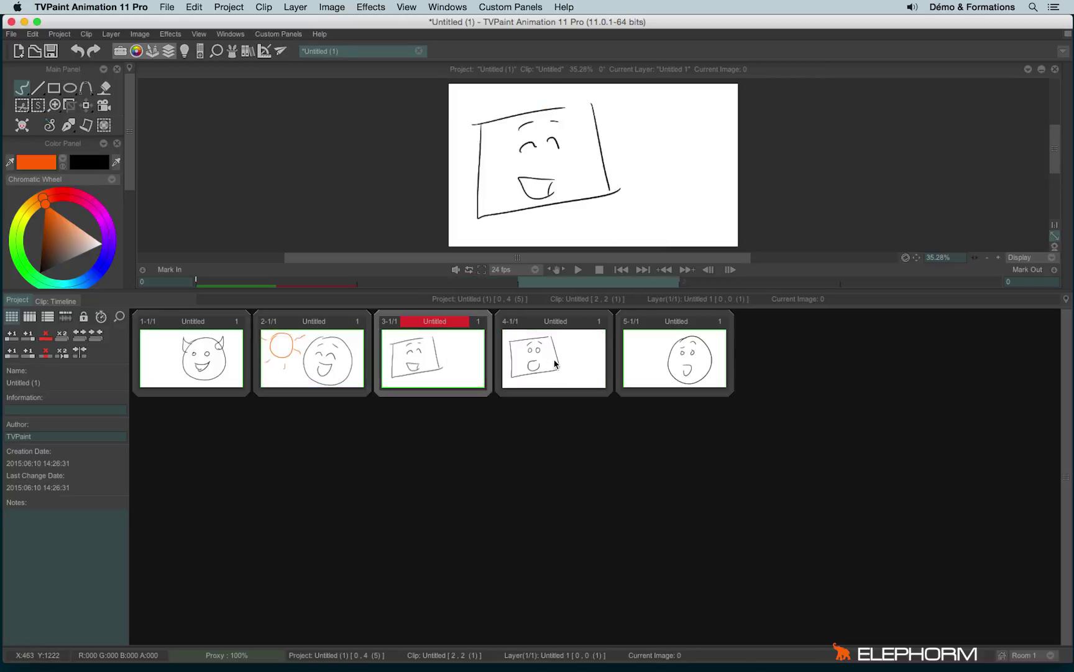
key("Right")
left_click(461, 375)
left_click(565, 376)
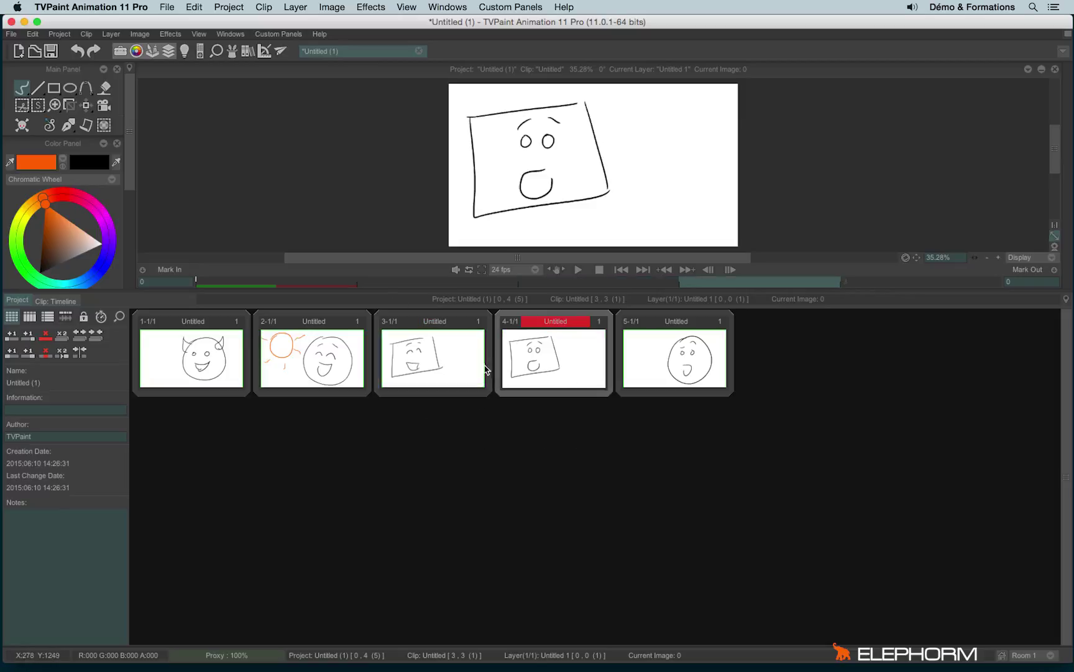
left_click(479, 334)
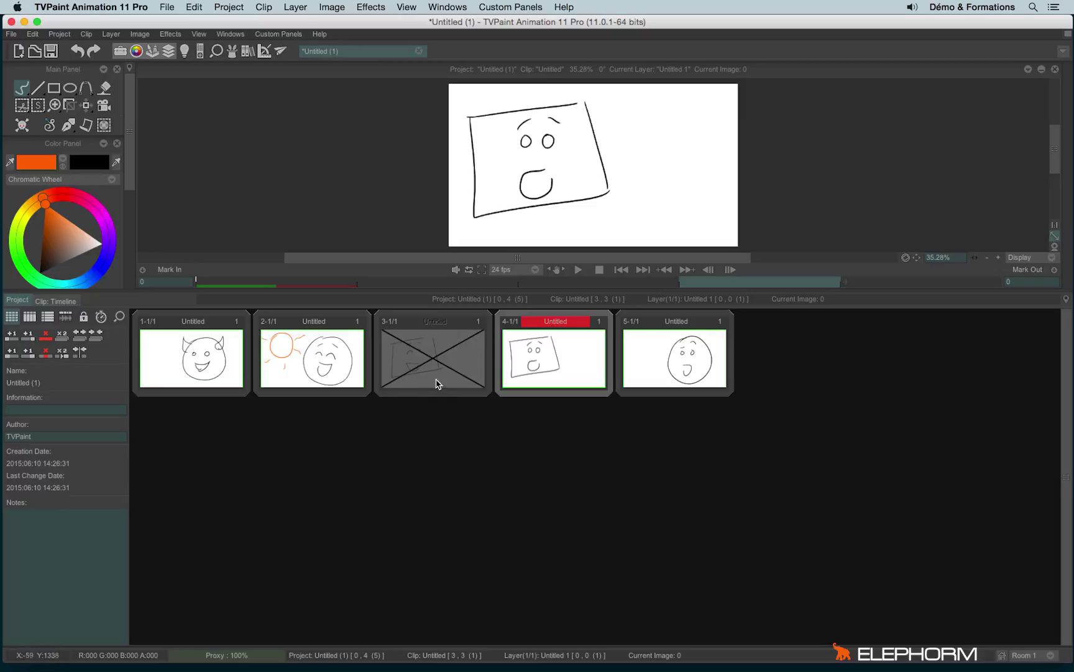
left_click(478, 336)
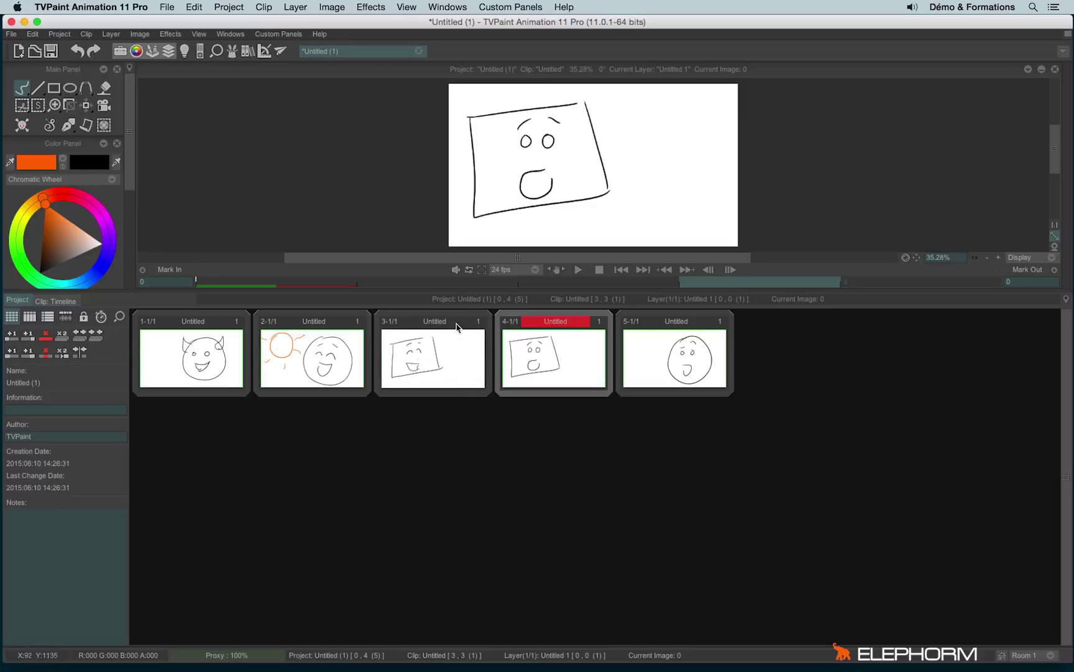
left_click(482, 336)
left_click(580, 323)
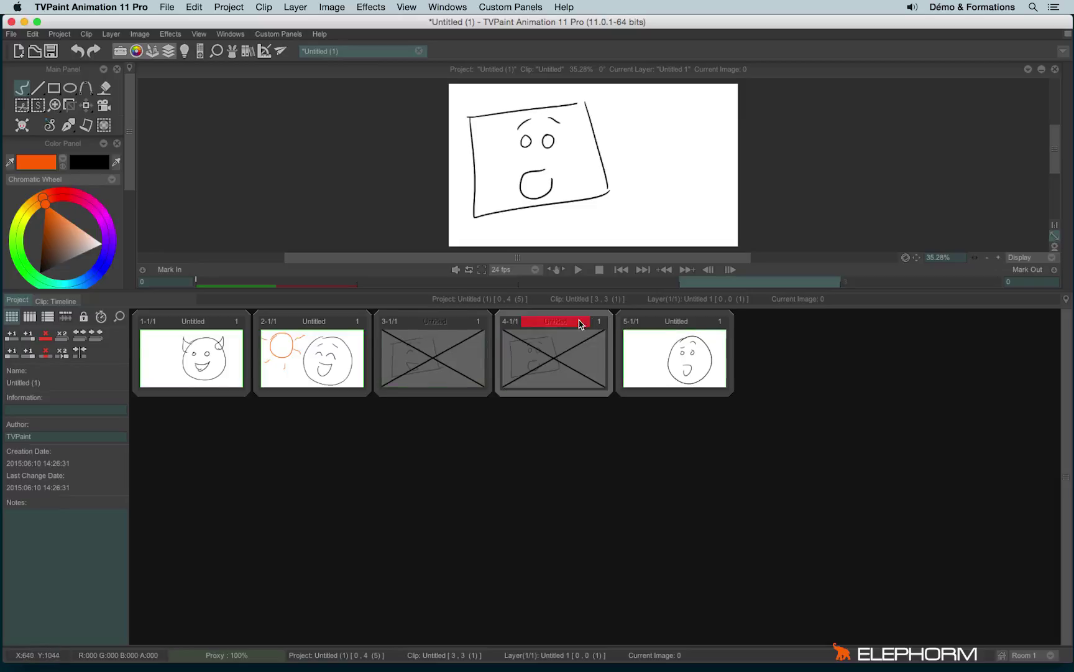
left_click(572, 365)
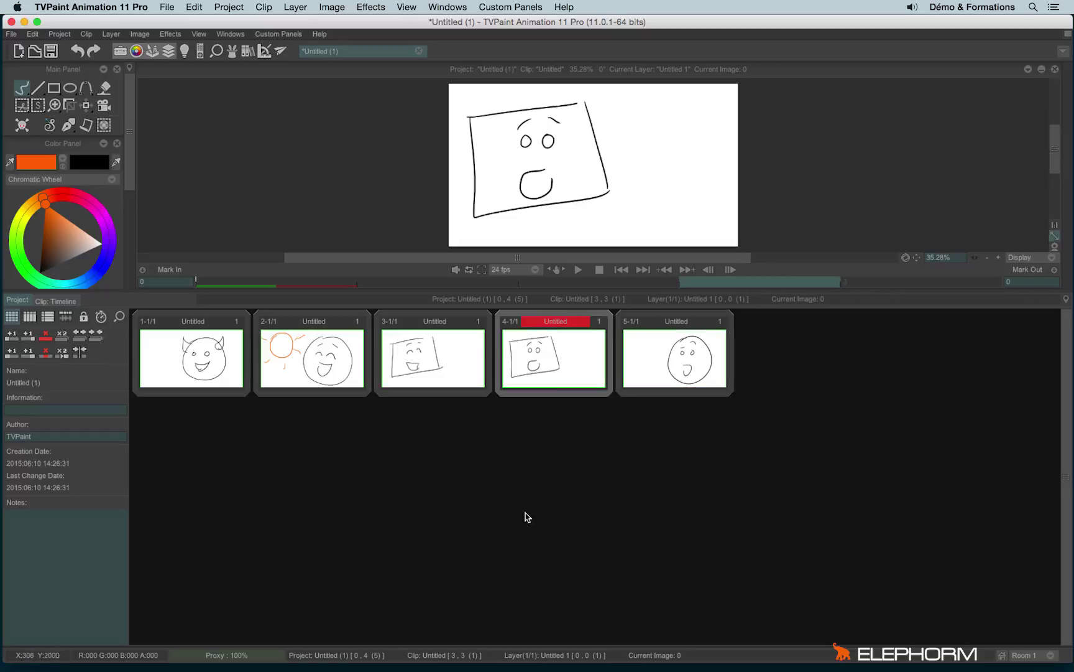
Assign the square surprised clip to the Bleu clair colour group
right_click(540, 357)
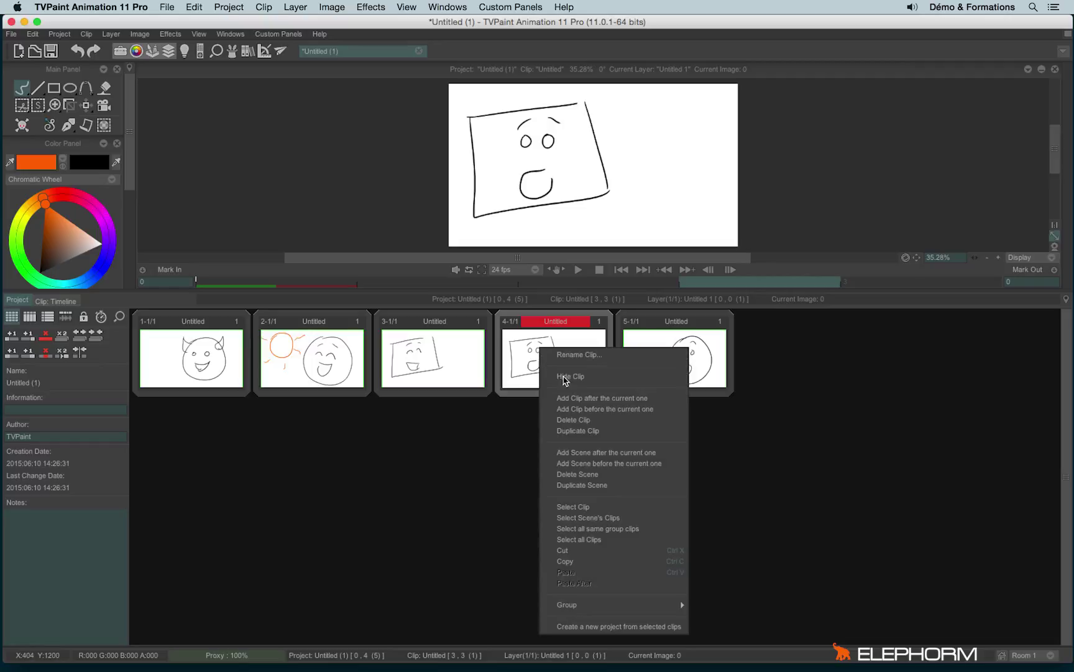
mouse_move(648, 611)
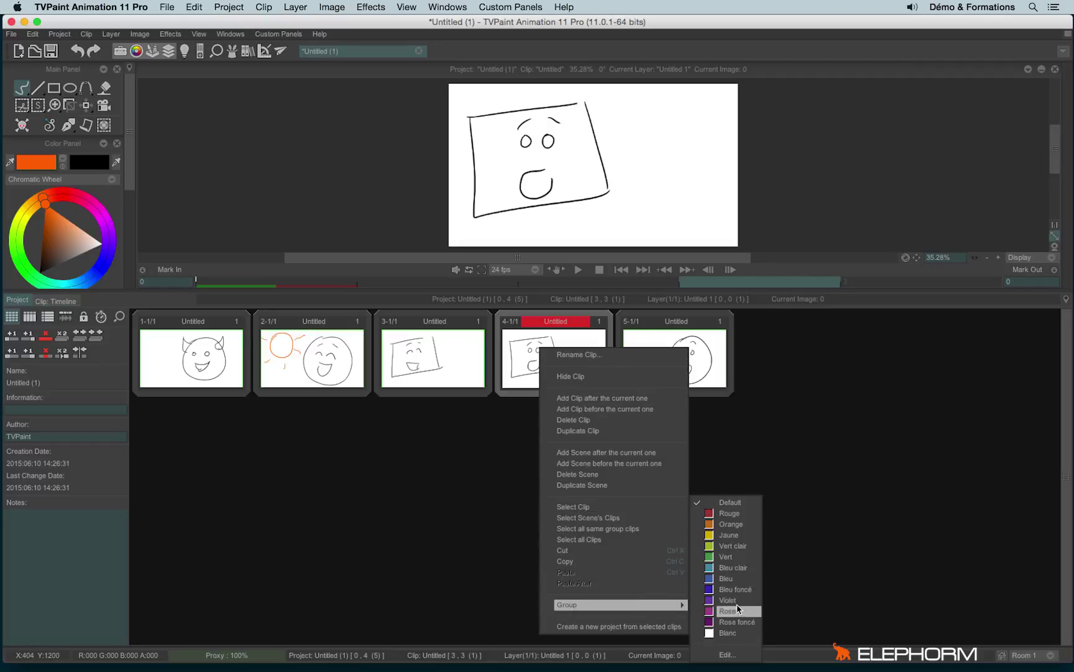
left_click(737, 568)
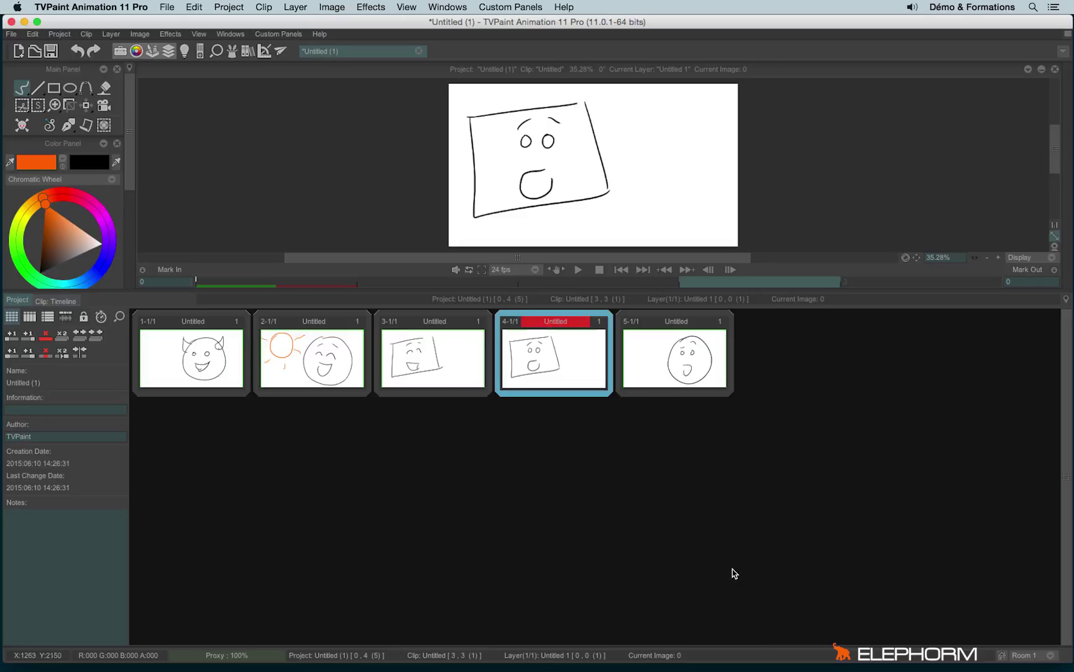
Put the third clip, the smiling square face, in the Rouge group and make it current
right_click(414, 370)
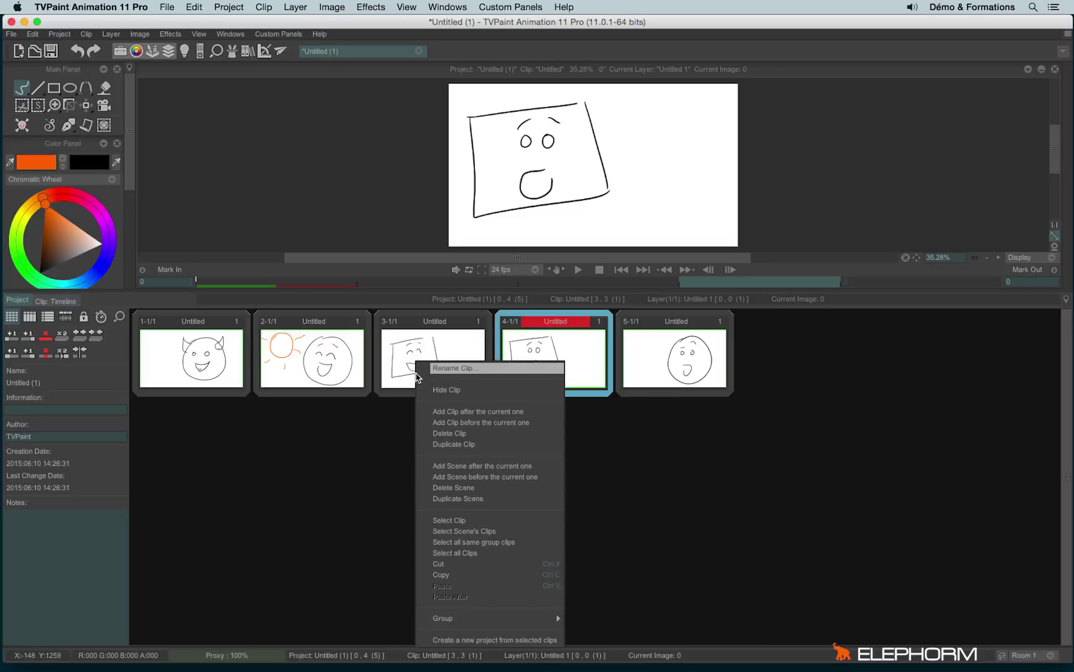
mouse_move(550, 617)
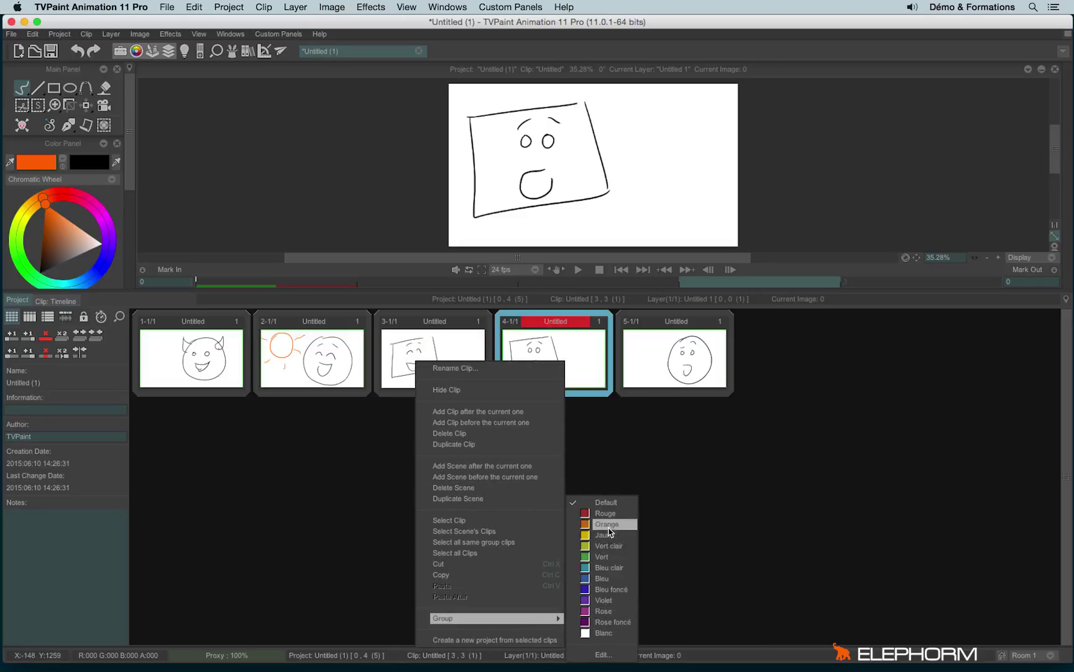
left_click(606, 513)
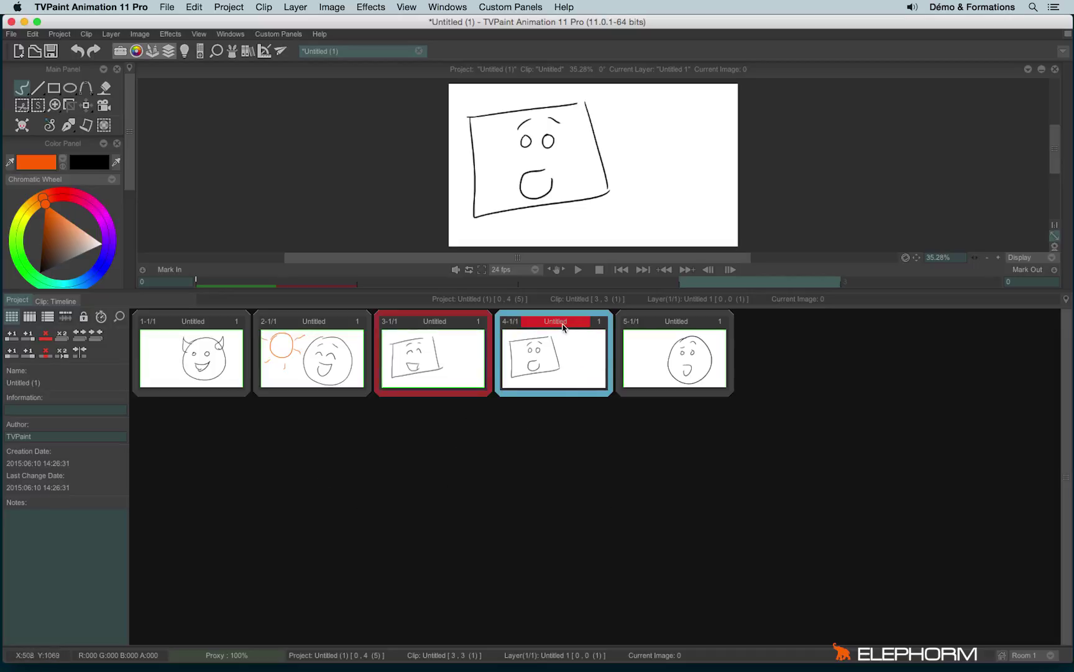
left_click_drag(571, 323, 574, 357)
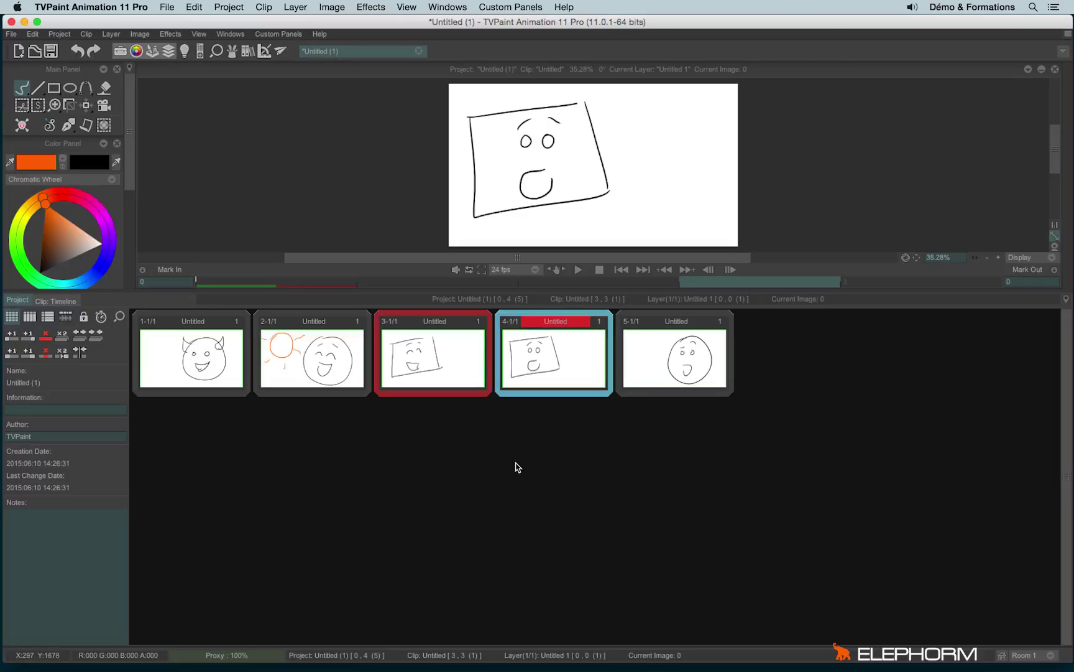
left_click(427, 377)
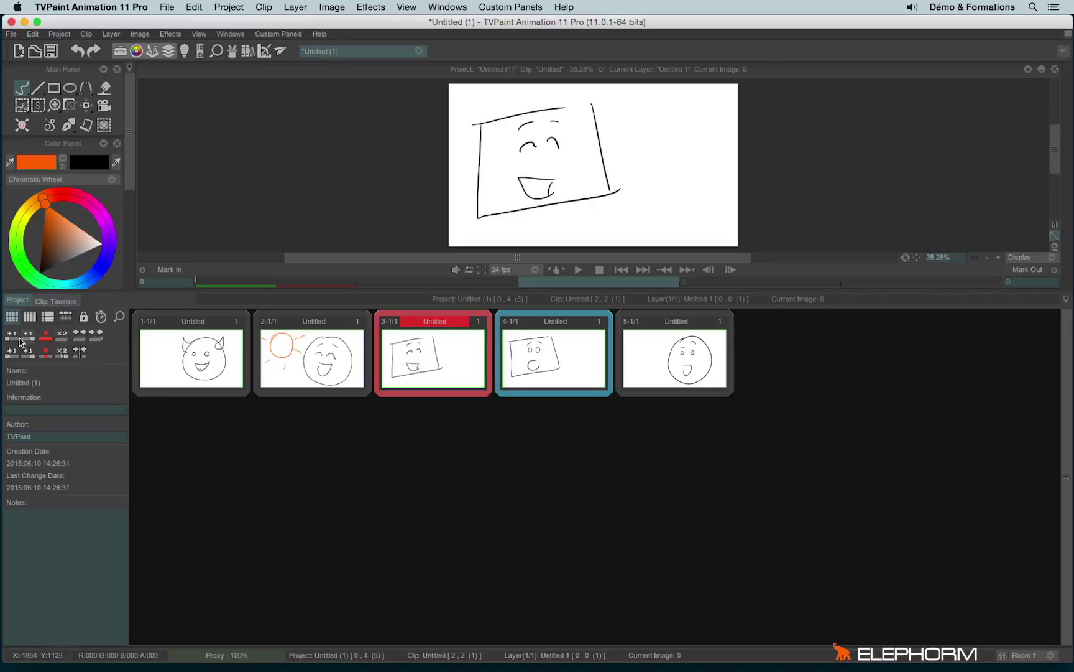
Join the sun-face clip into the devil-face scene, then add and remove trial empty clips
left_click(193, 367)
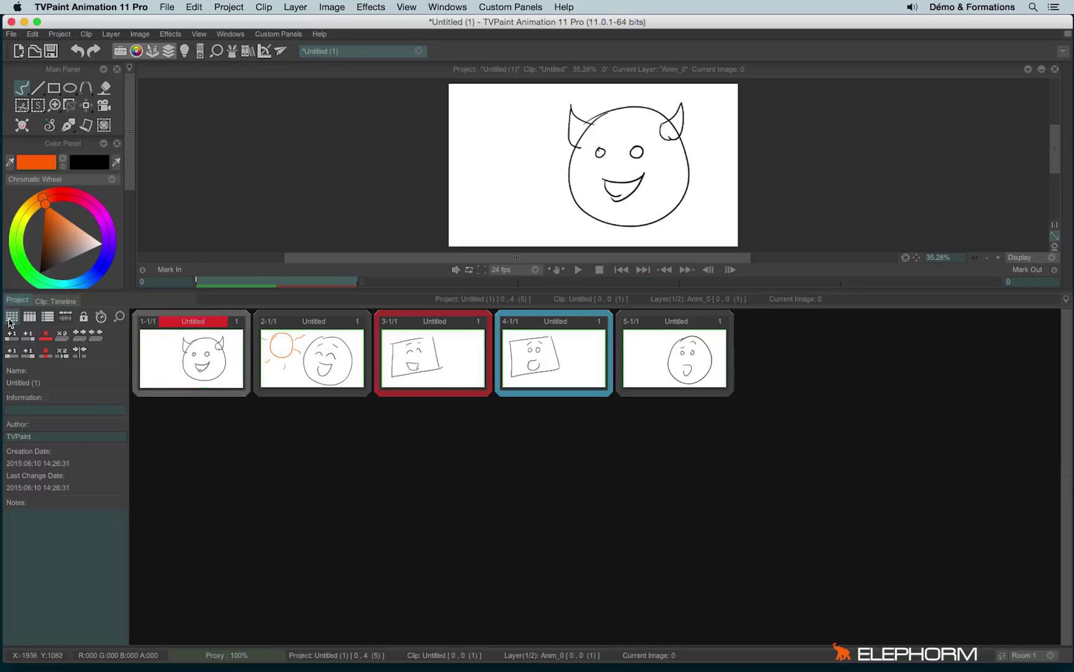
left_click_drag(295, 319, 245, 324)
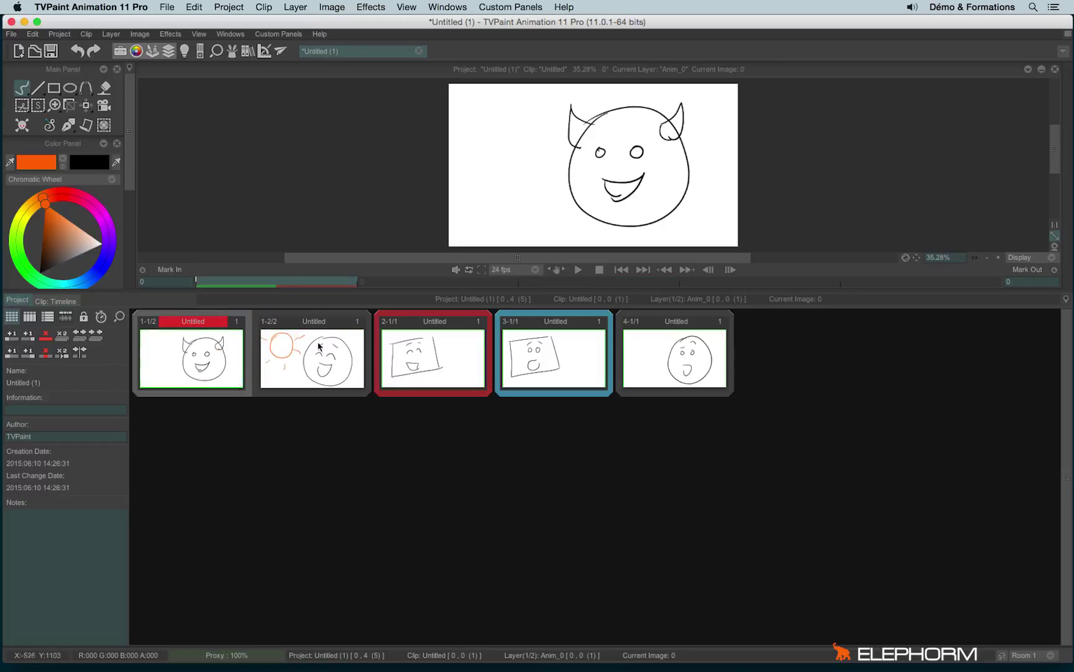
left_click(11, 337)
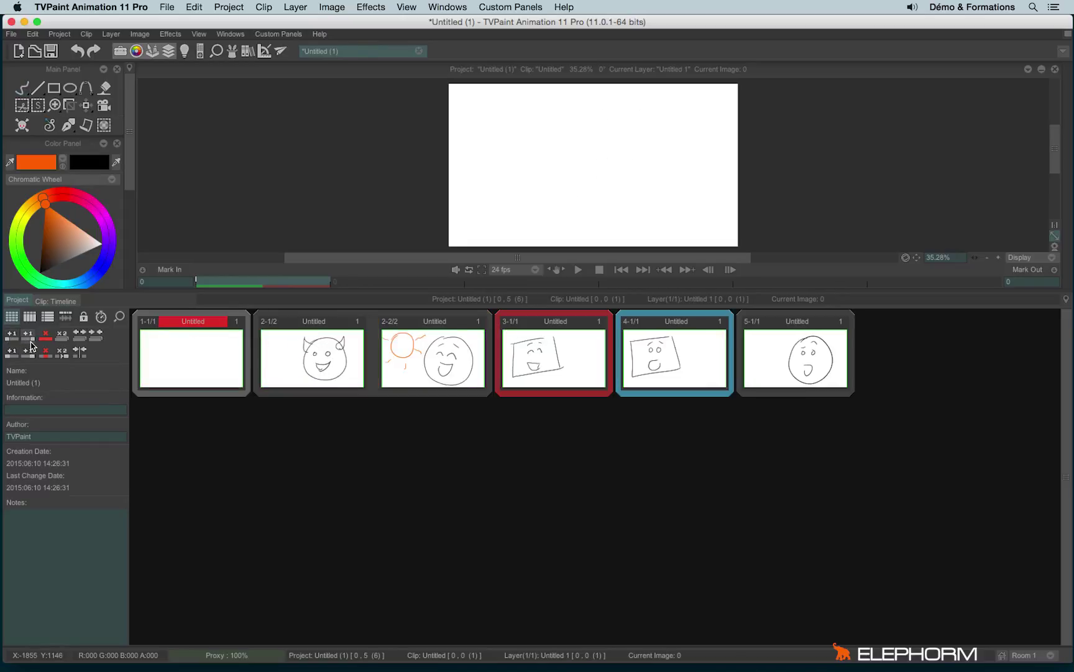
left_click(48, 349)
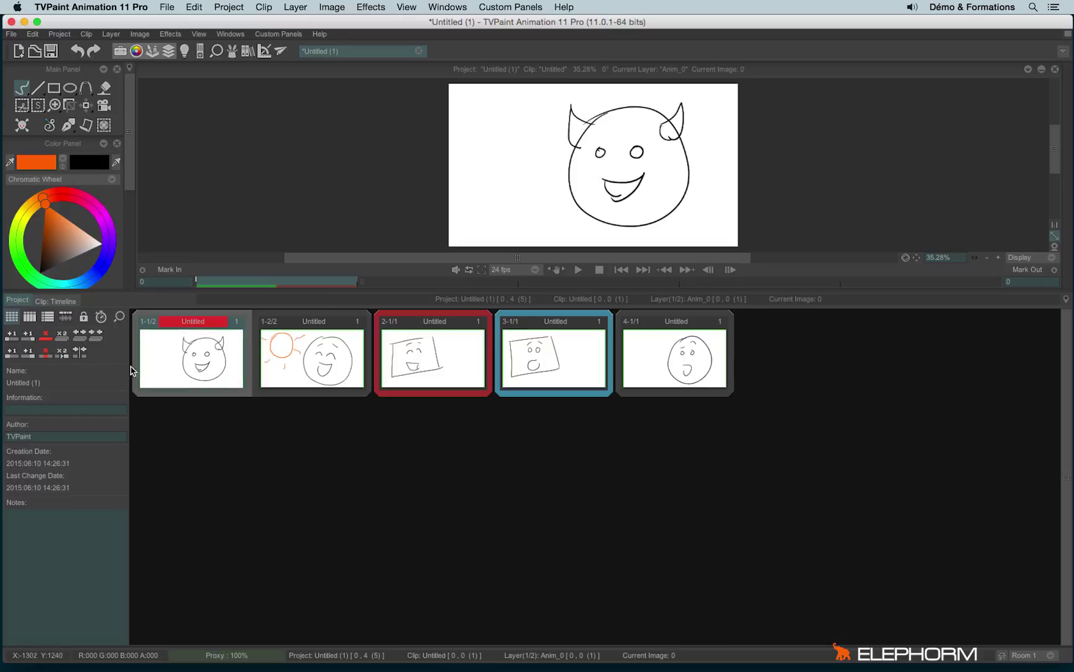
left_click(28, 337)
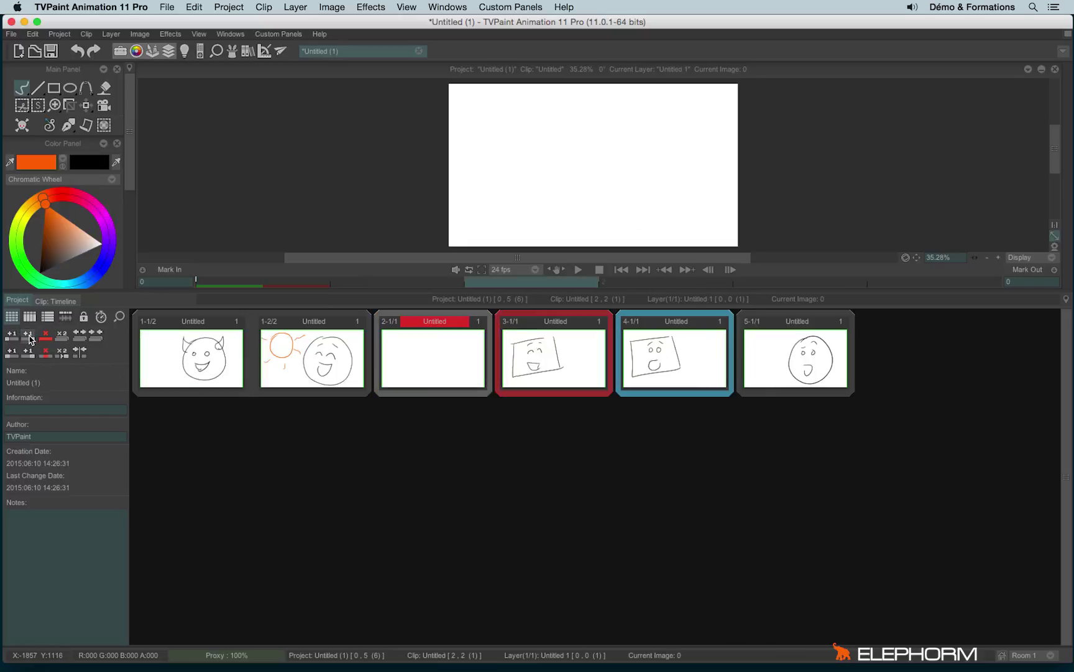
left_click(46, 337)
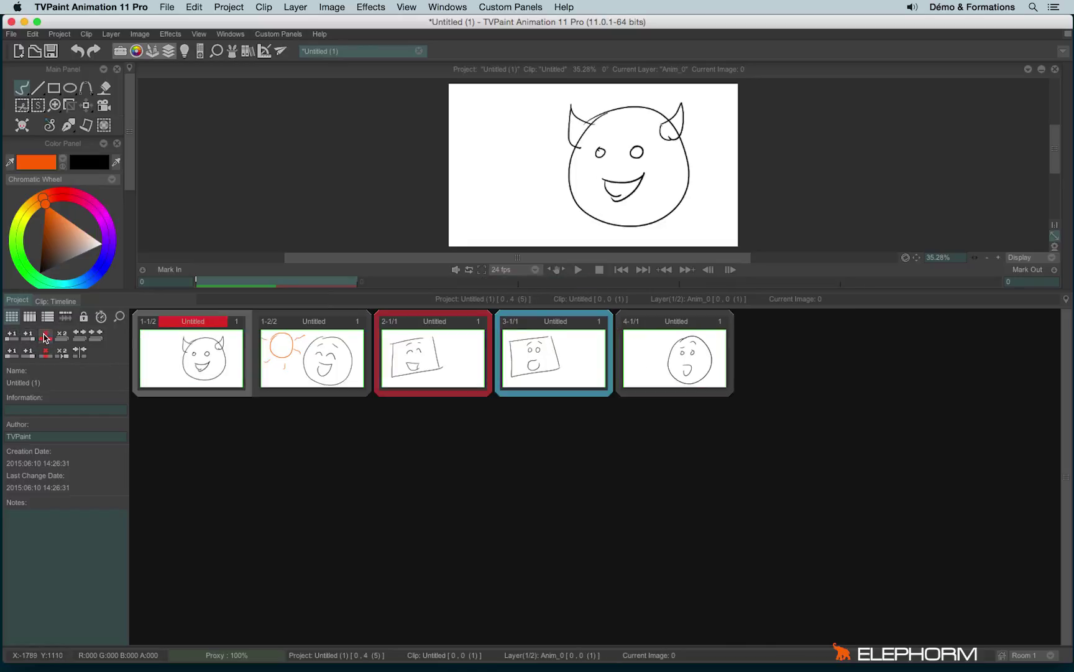
Delete the first scene and undo it, then duplicate it and remove the copy
left_click(46, 337)
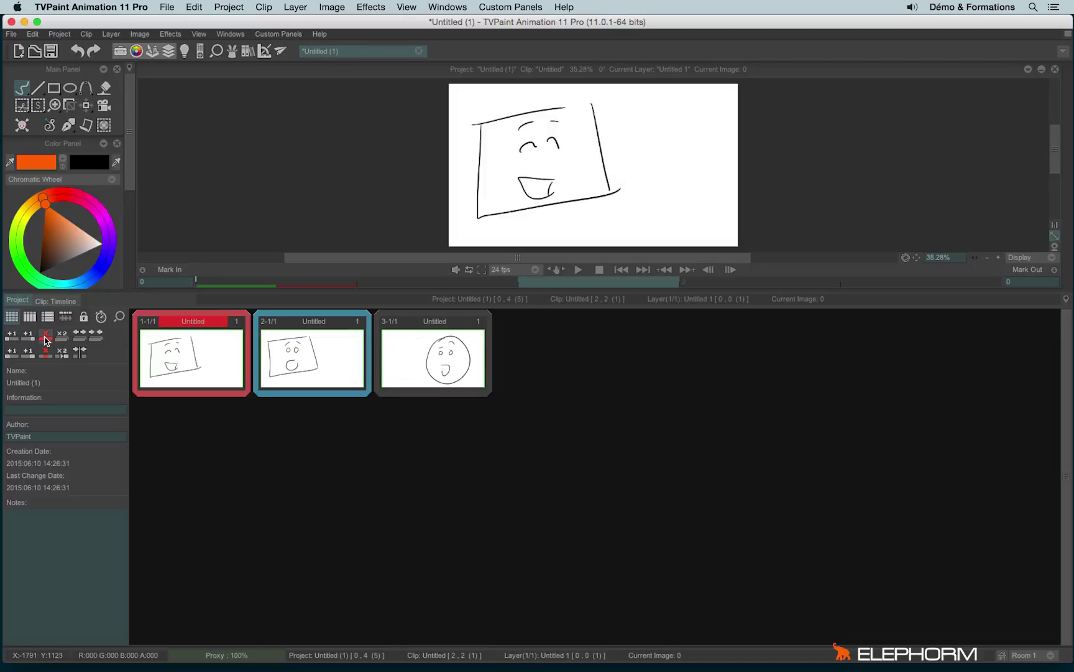
key("ctrl+z")
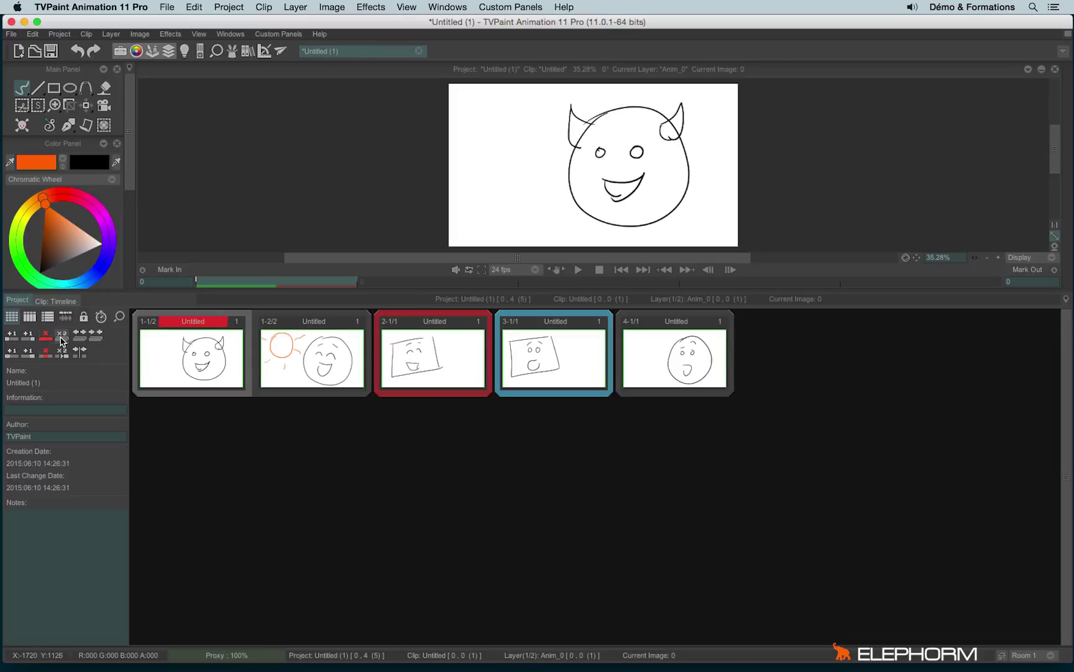
left_click(61, 336)
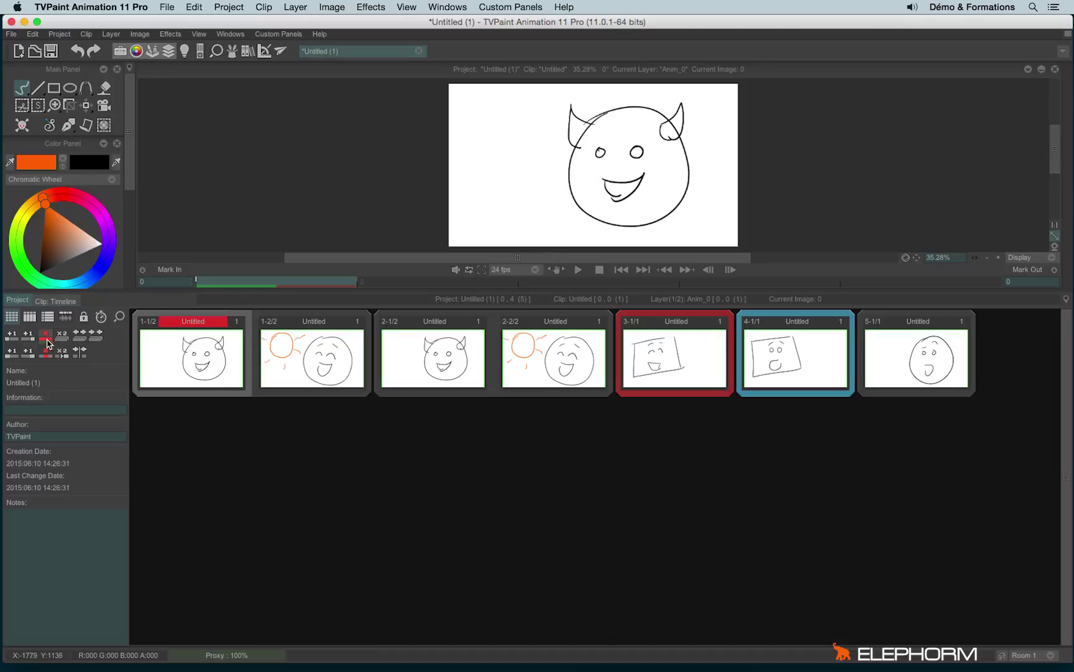
left_click(47, 340)
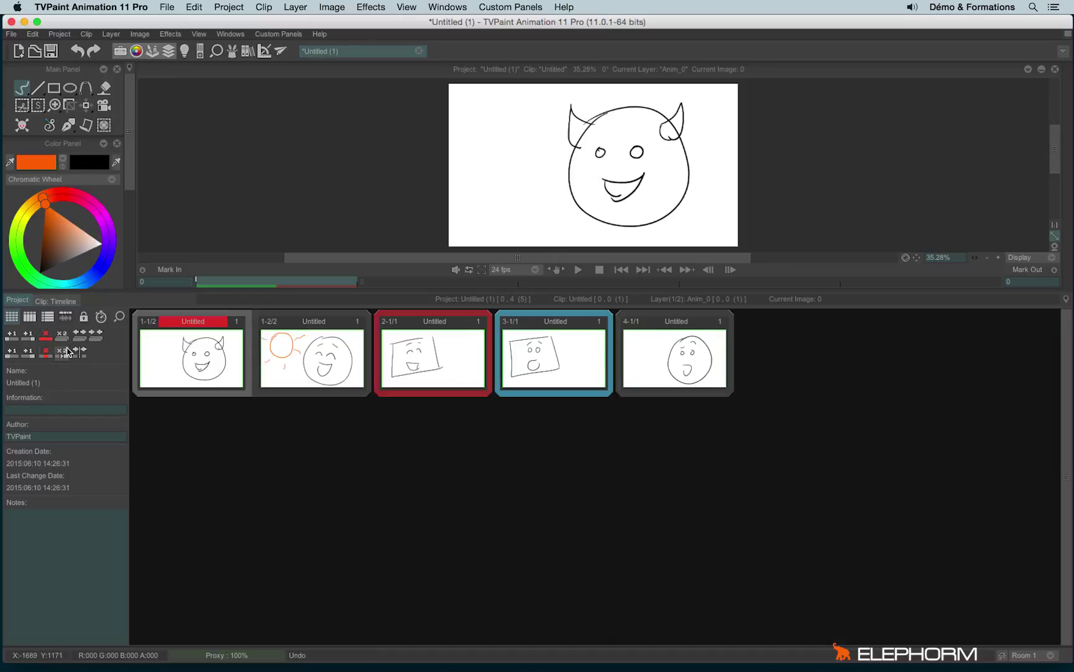
Toggle split/merge scene until the devil-face and sun-face clips share one scene
left_click(80, 334)
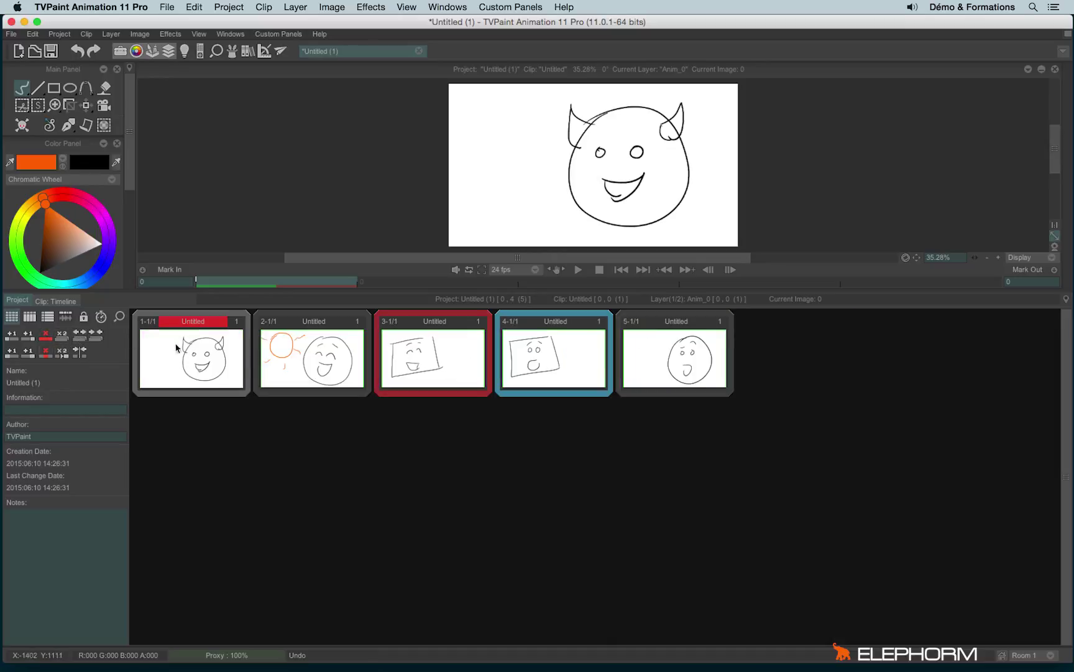
left_click(83, 336)
left_click(82, 335)
left_click(84, 336)
left_click(83, 337)
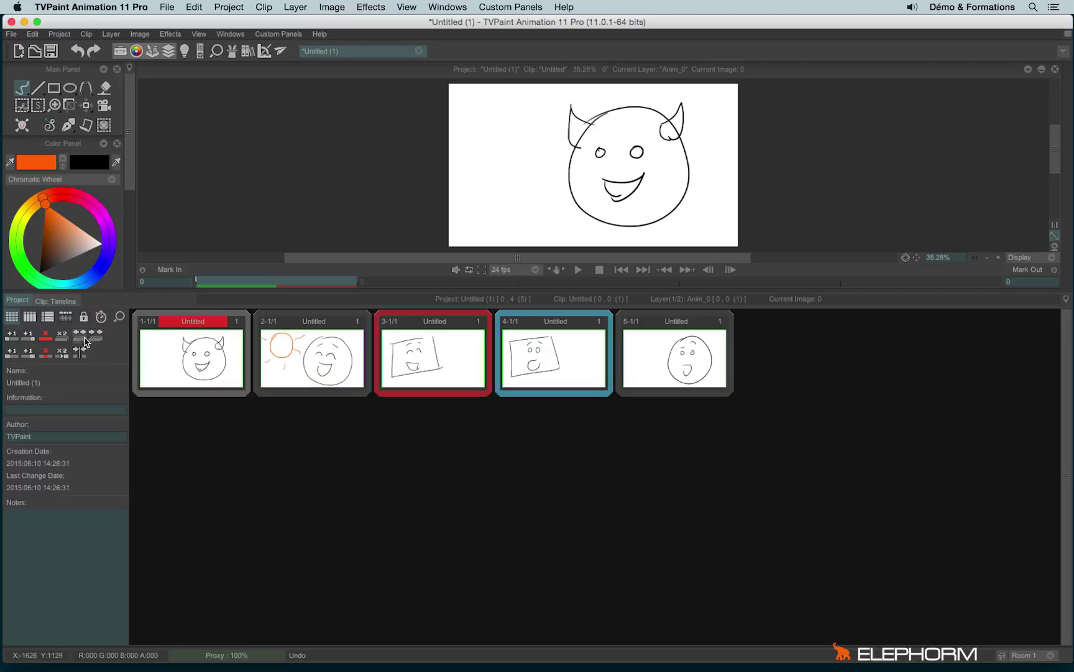
left_click(84, 338)
left_click(85, 339)
left_click(85, 339)
Trial inserting empty clips and deleting the devil-face clip, undoing each change
left_click(11, 353)
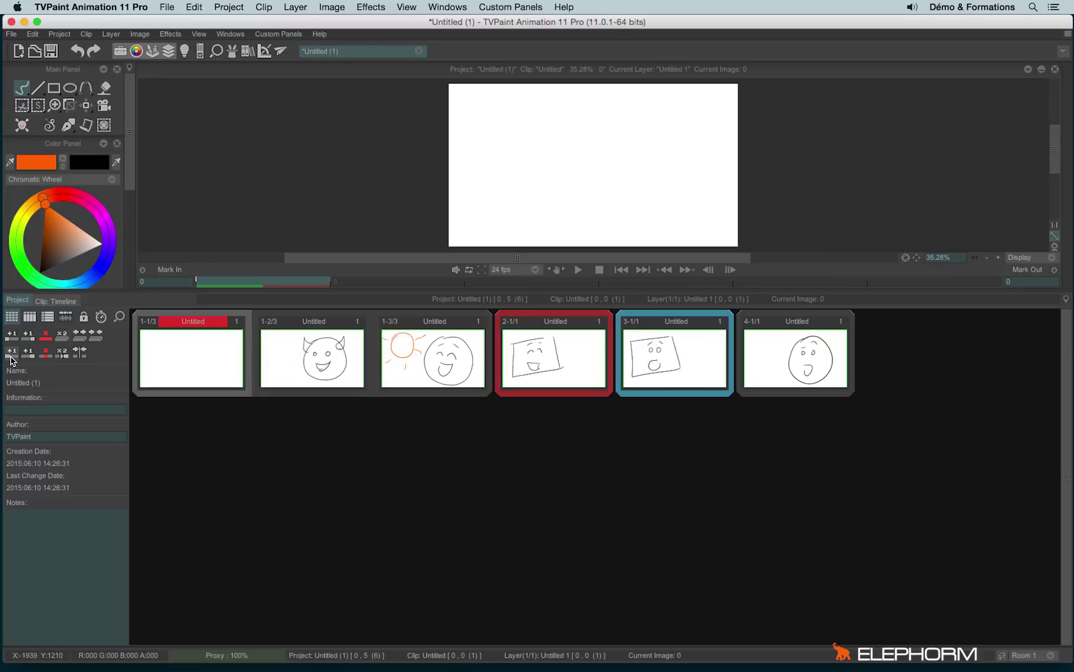
key("ctrl+z")
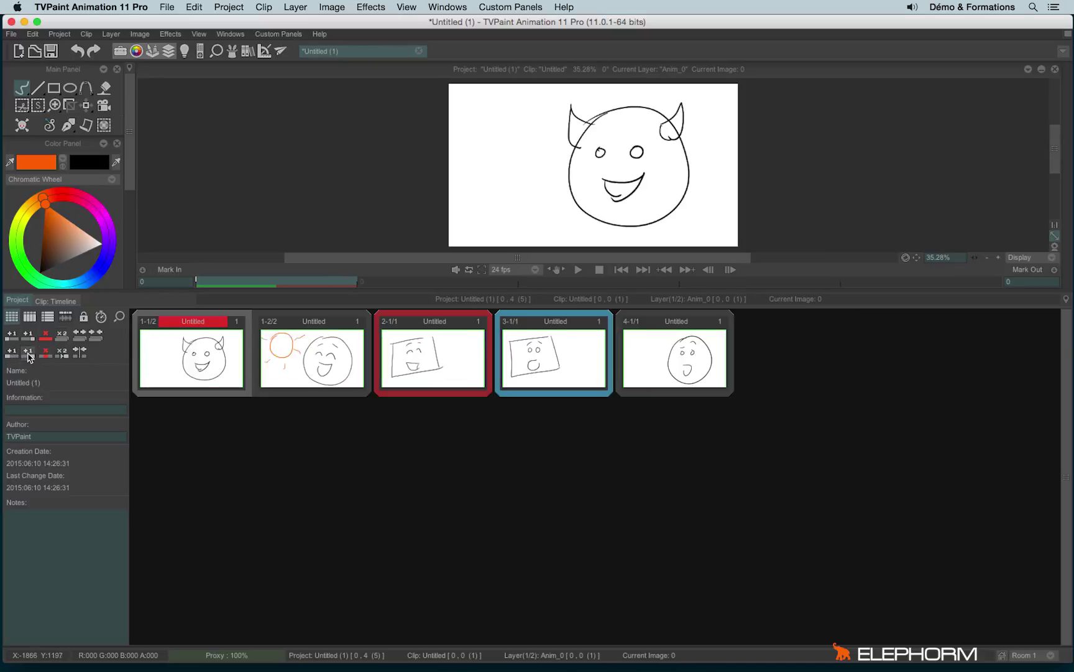
left_click(28, 353)
key("ctrl+z")
left_click(46, 352)
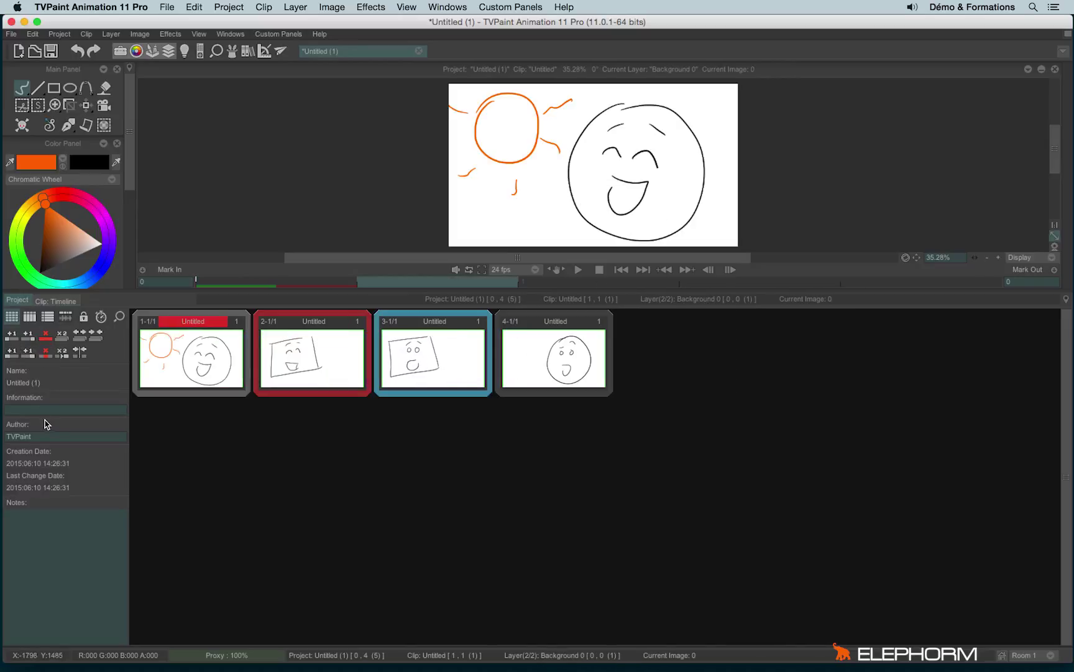
key("ctrl+z")
Undo a trial duplicate, then merge both face clips into one clip and view its four-layer timeline
left_click(62, 353)
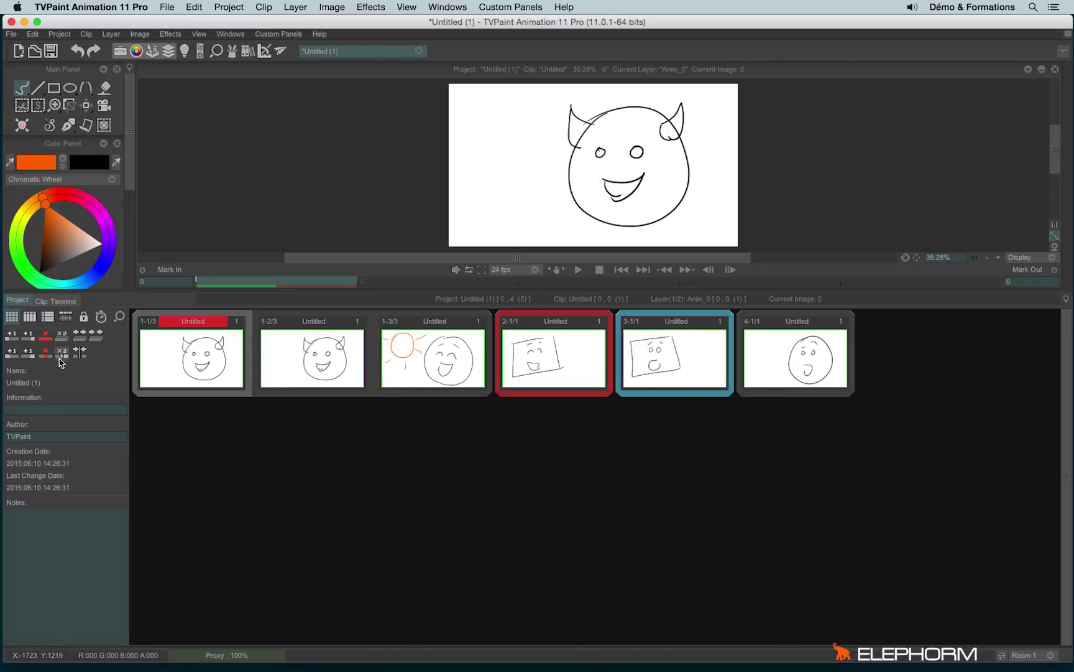
key("ctrl+z")
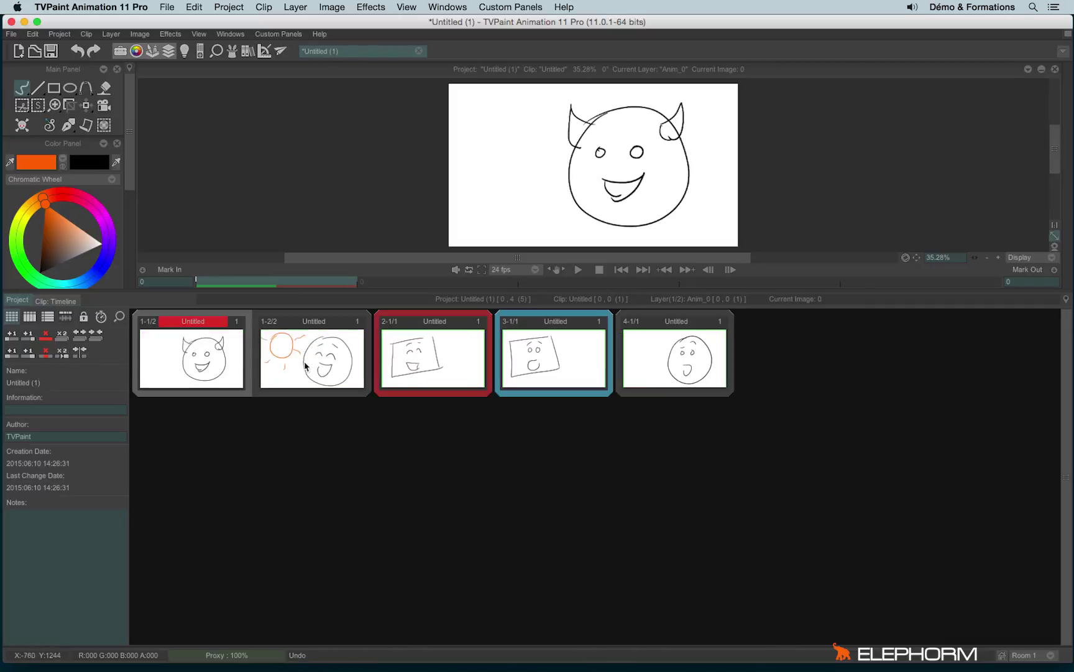
left_click(80, 352)
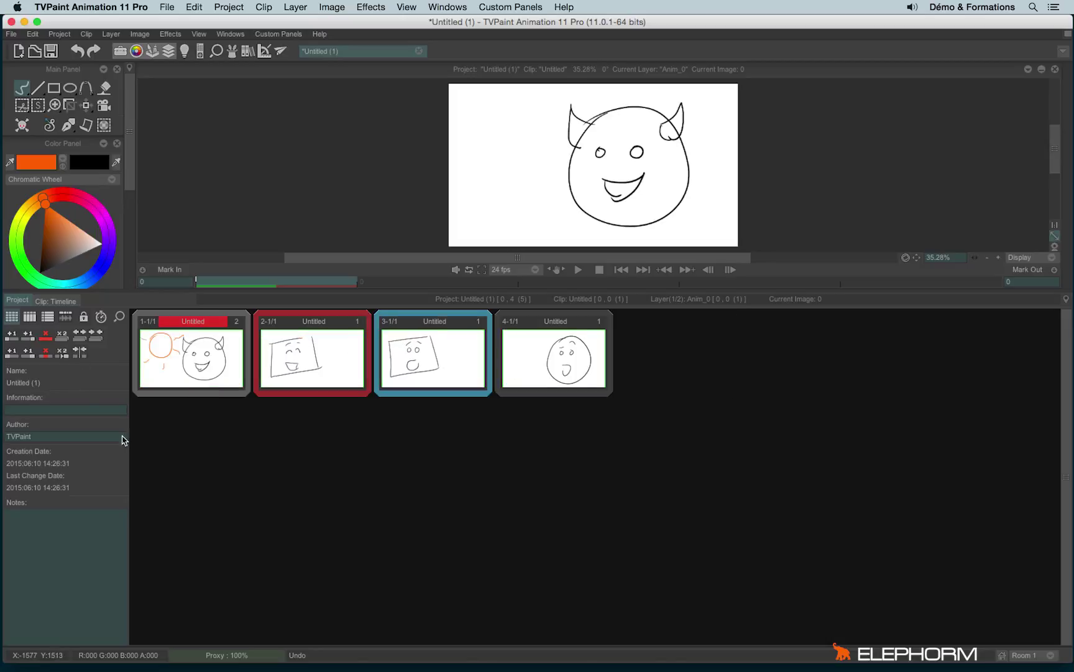
double_click(178, 367)
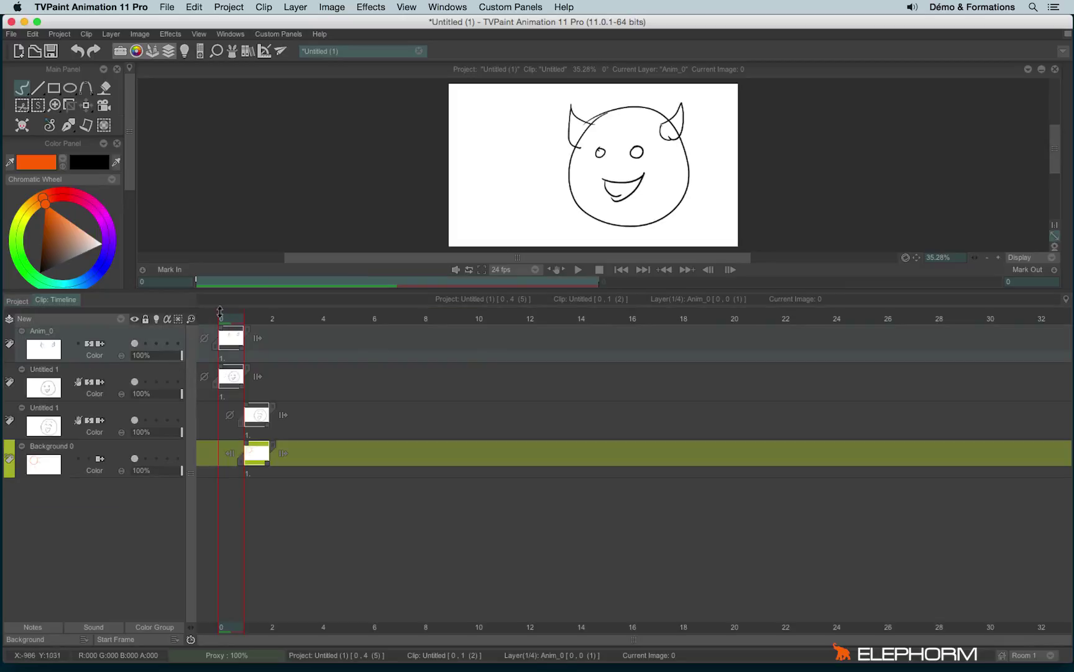